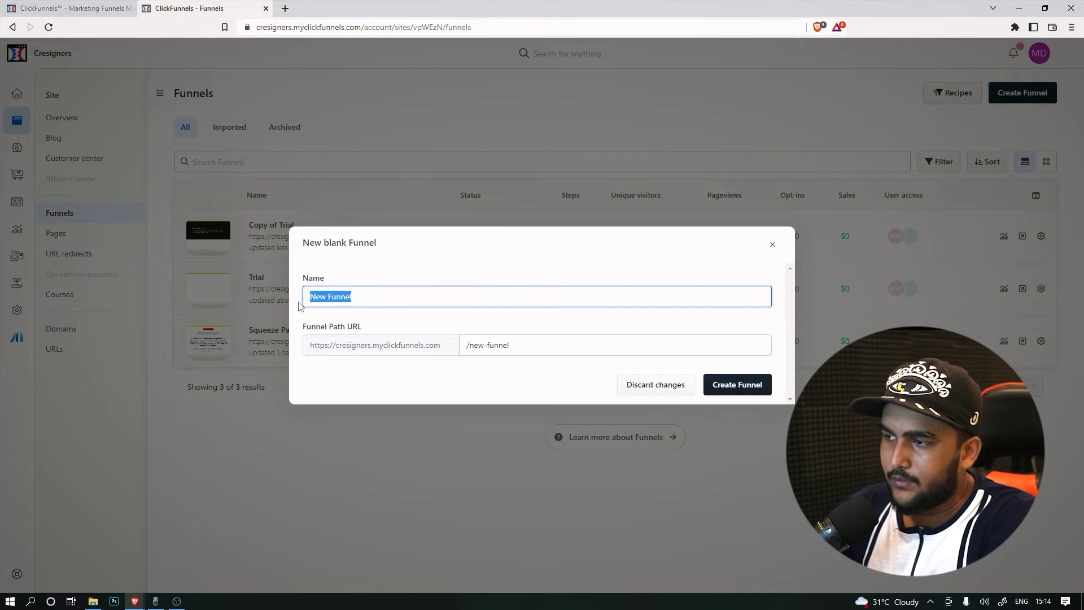
- Discard the new blank funnel and open the existing Trial funnel
left_click_drag(529, 345, 446, 350)
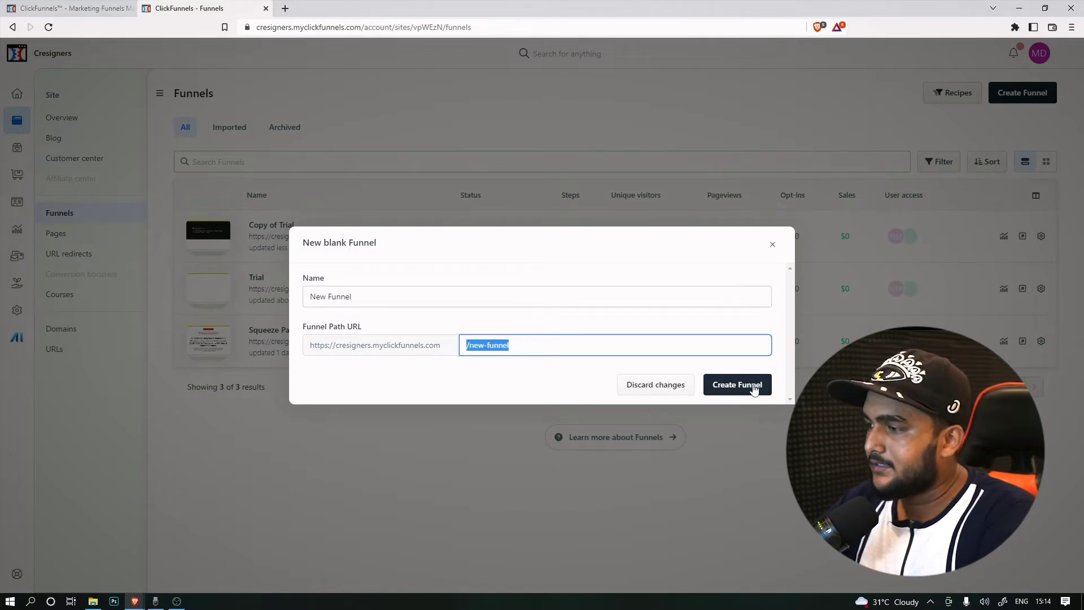
left_click(771, 246)
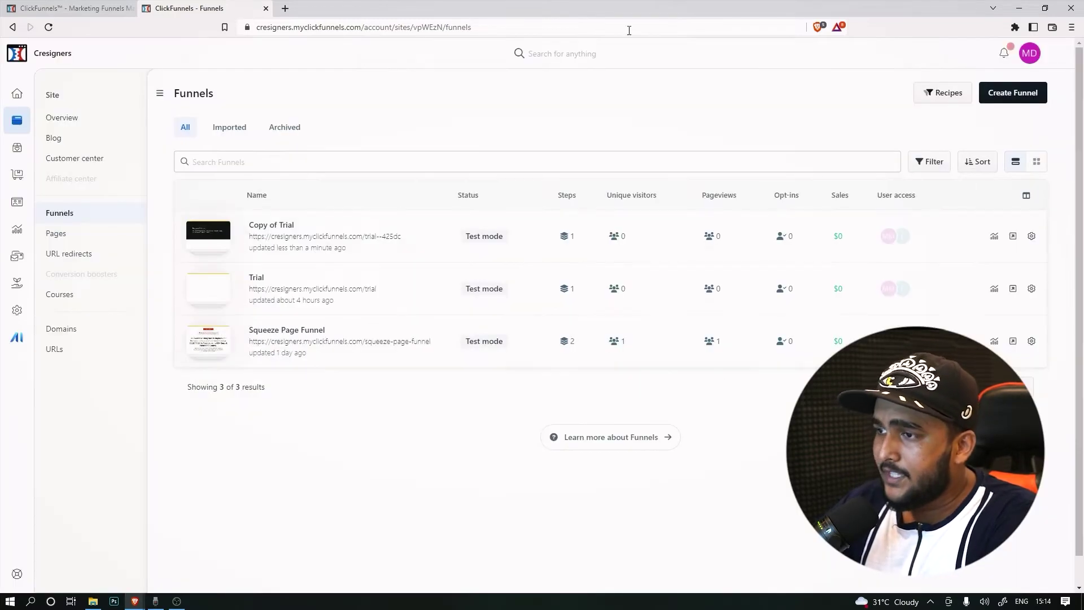
left_click(254, 289)
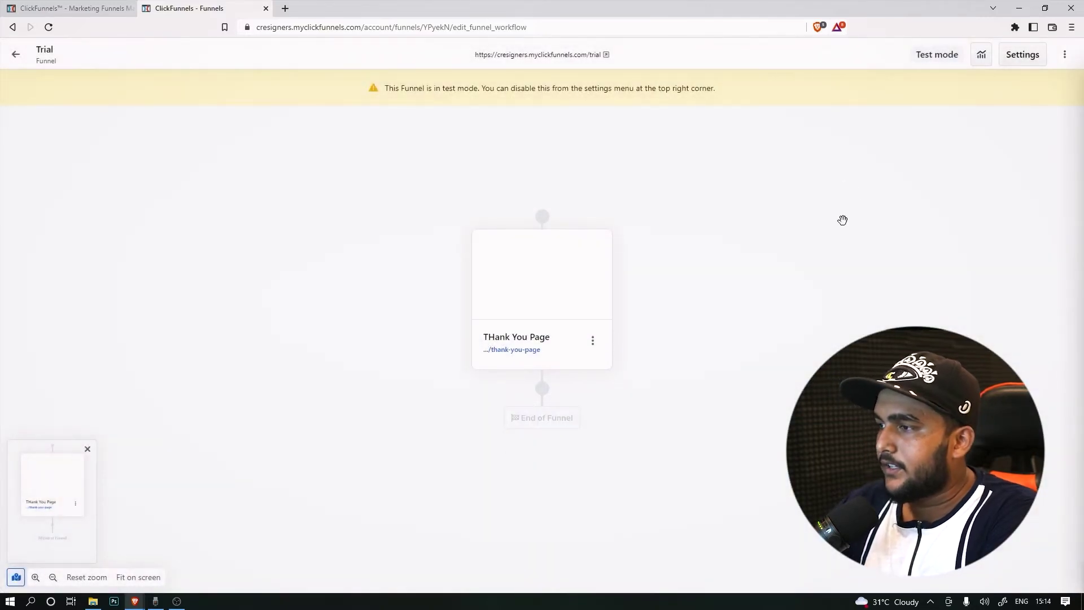
- Browse the Thank you, Sales and Order page templates offered for a step after the THank You Page
left_click(542, 390)
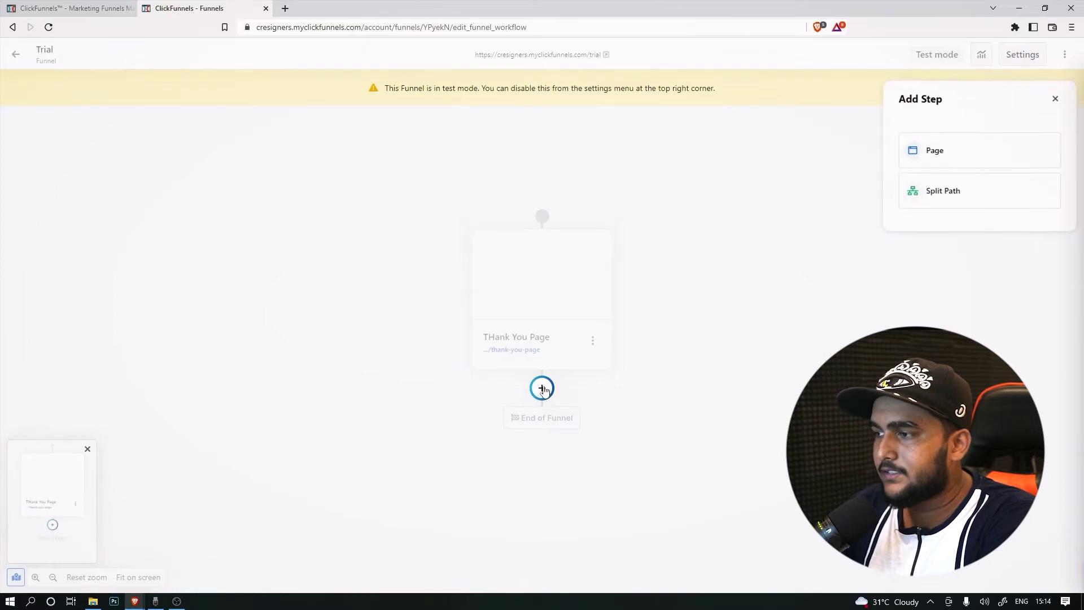
left_click(977, 190)
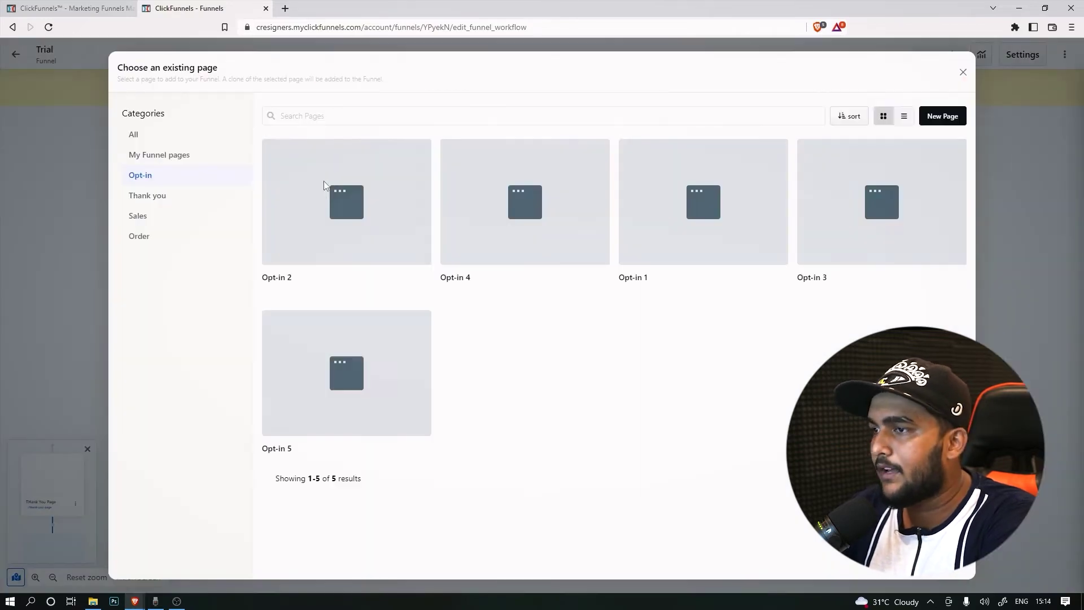
left_click(156, 197)
left_click(151, 217)
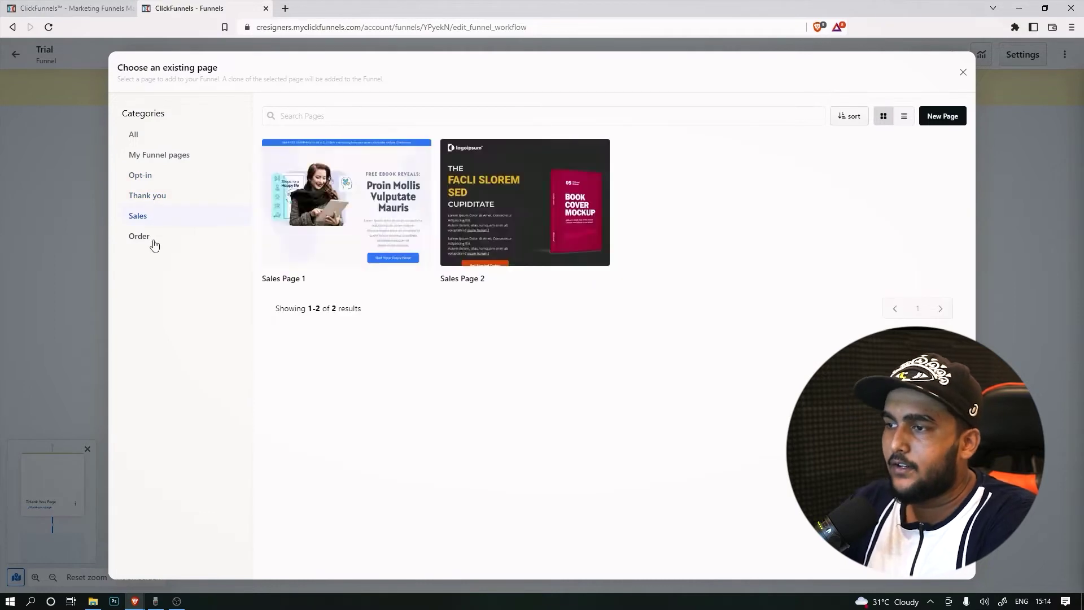
left_click(152, 240)
left_click(963, 74)
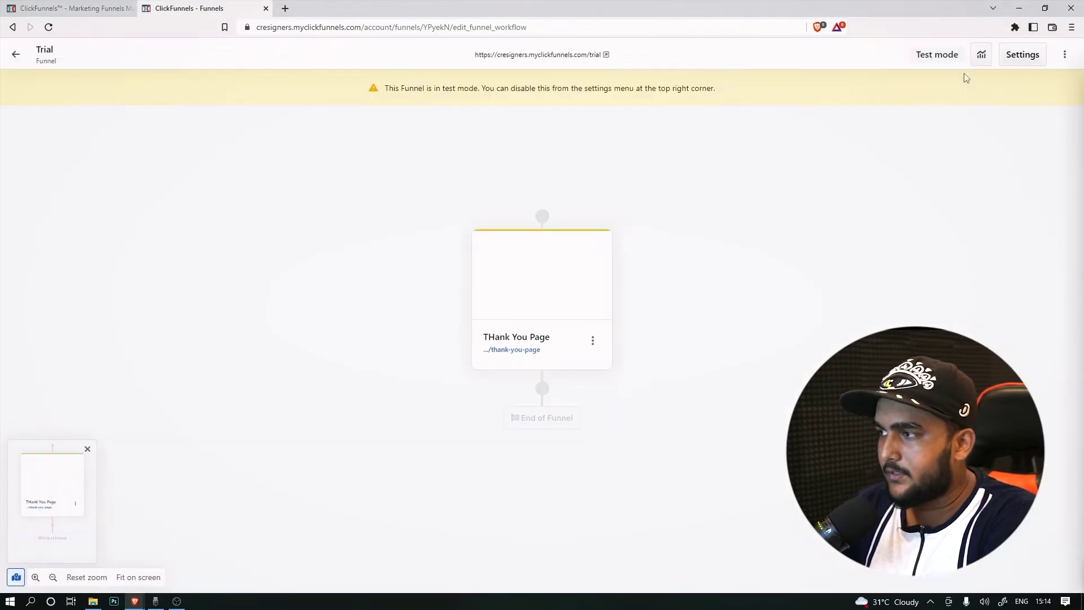
- Open the Trial funnel's THank You Page for editing, and load the GOOGLE 3 PACK Thank You Page in the classic ClickFunnels editor
mouse_move(563, 270)
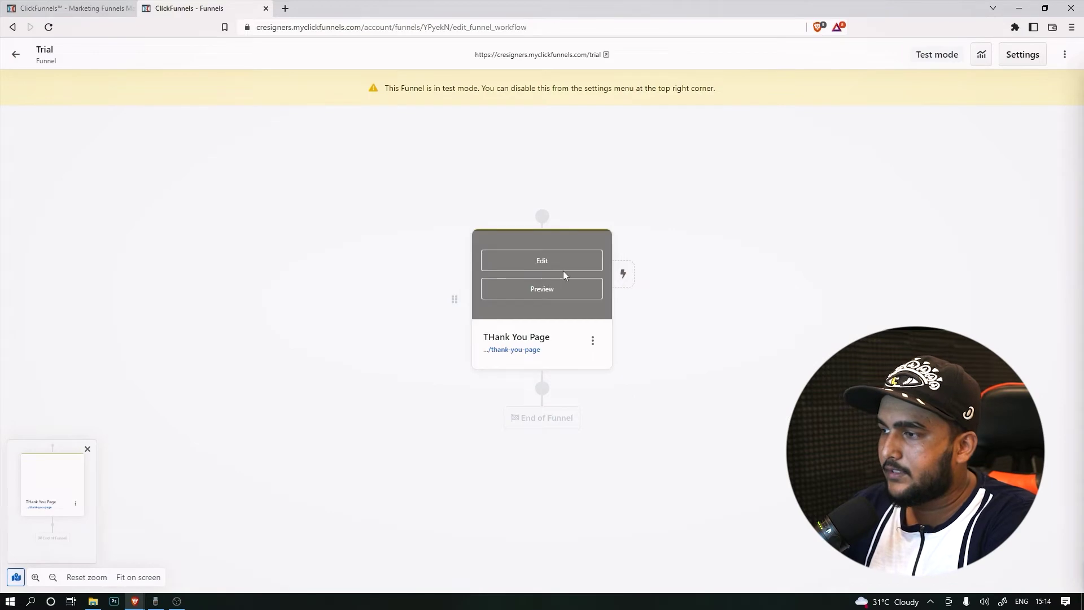
left_click(570, 267)
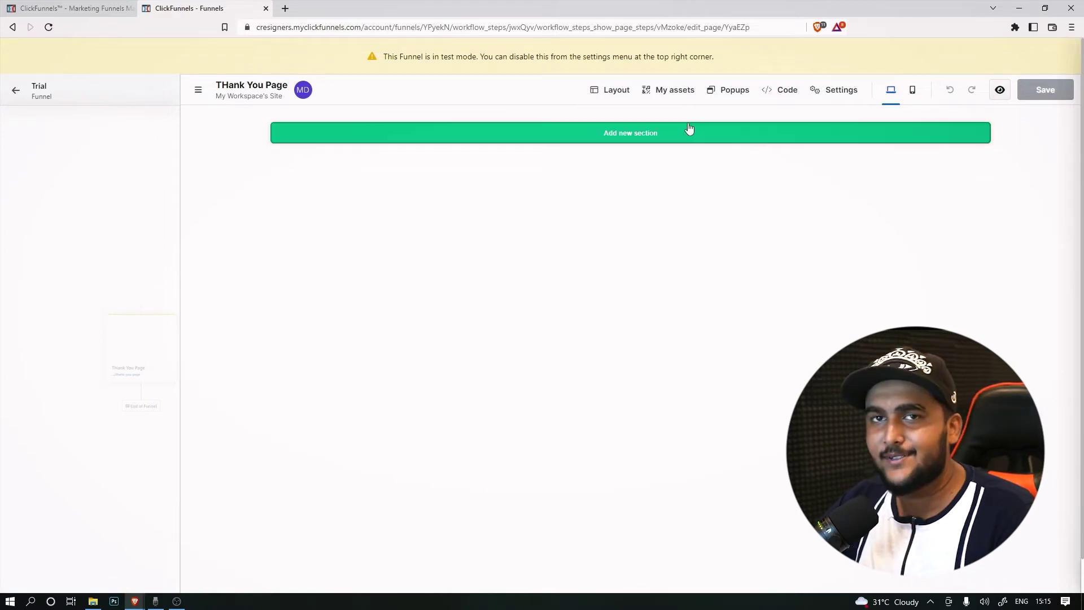
left_click(121, 5)
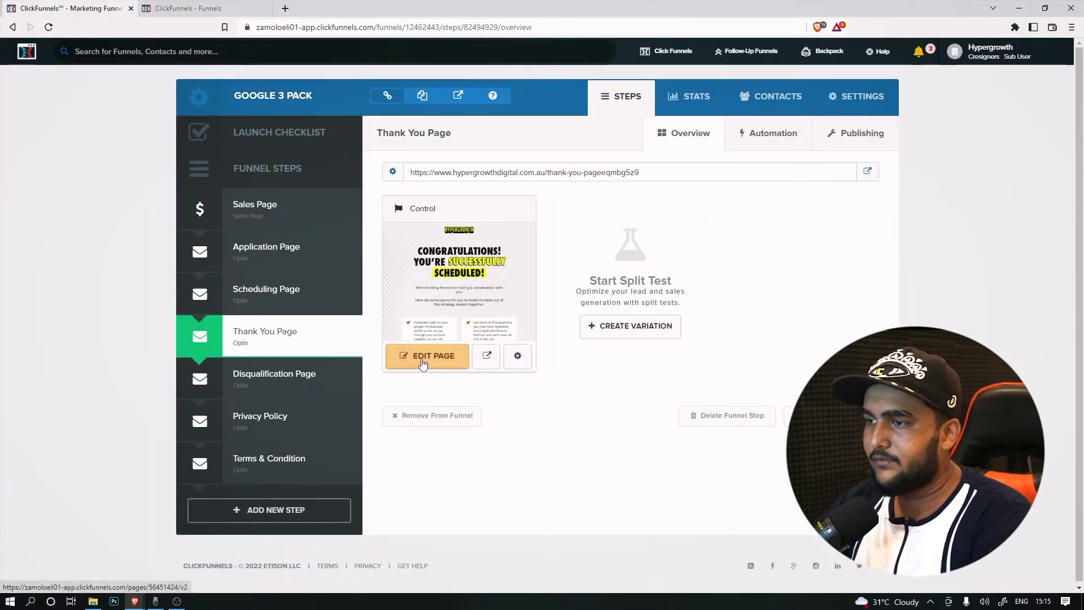
left_click(422, 363)
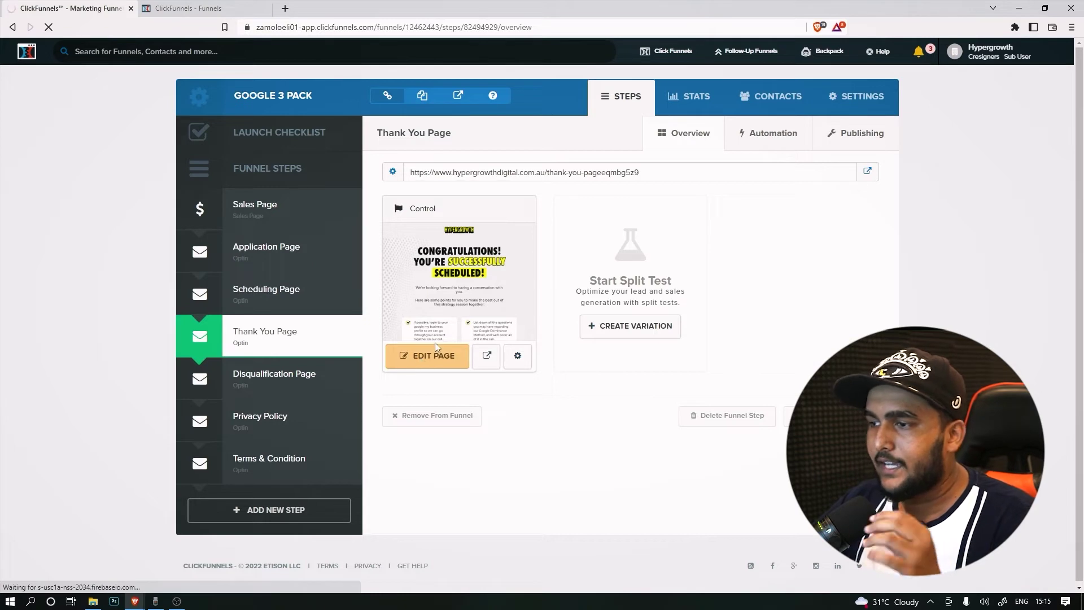
left_click(209, 5)
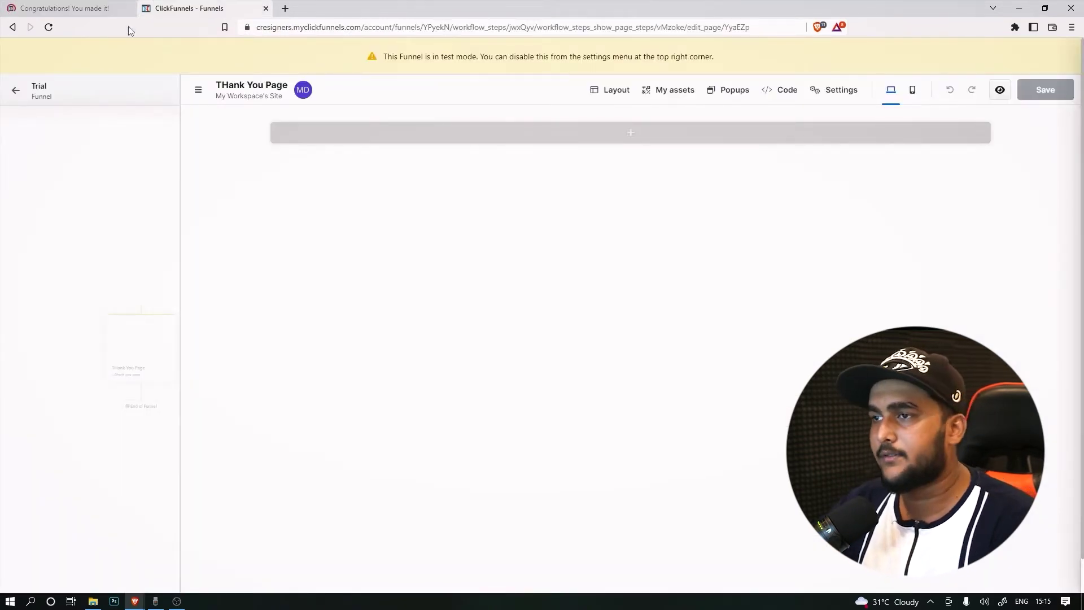
- Review the layout of the reference thank-you page in the classic editor, from the logo down to the closing line
left_click(109, 4)
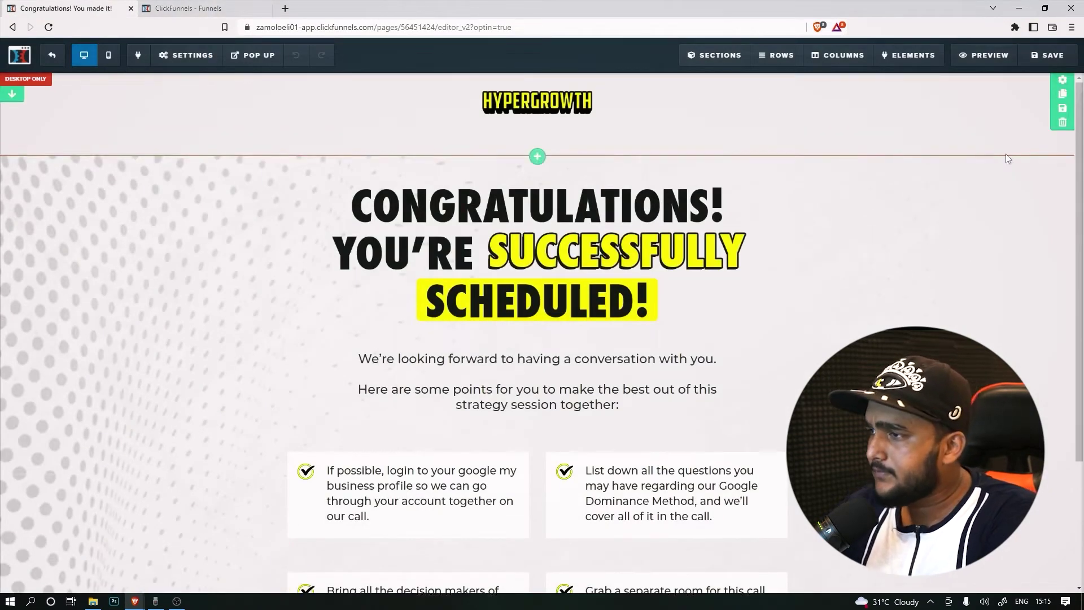
scroll(1004, 158, "down", 4)
scroll(602, 320, "up", 4)
scroll(841, 574, "down", 2)
scroll(841, 574, "down", 2)
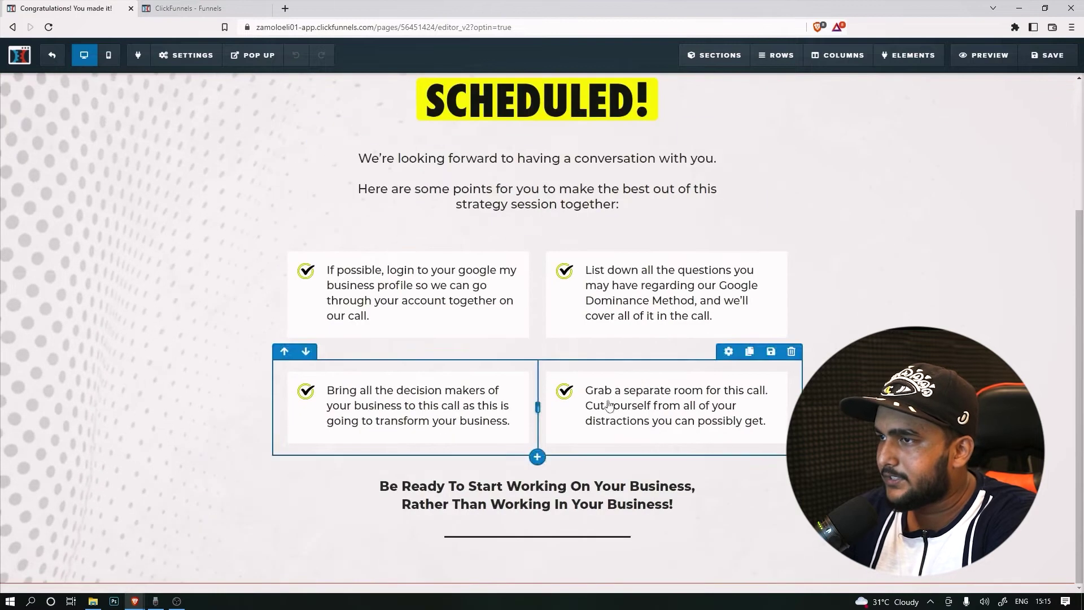
scroll(842, 574, "up", 4)
- Add a full-page section with a one-column row and an image element to the empty THank You Page in the Trial funnel
left_click(189, 8)
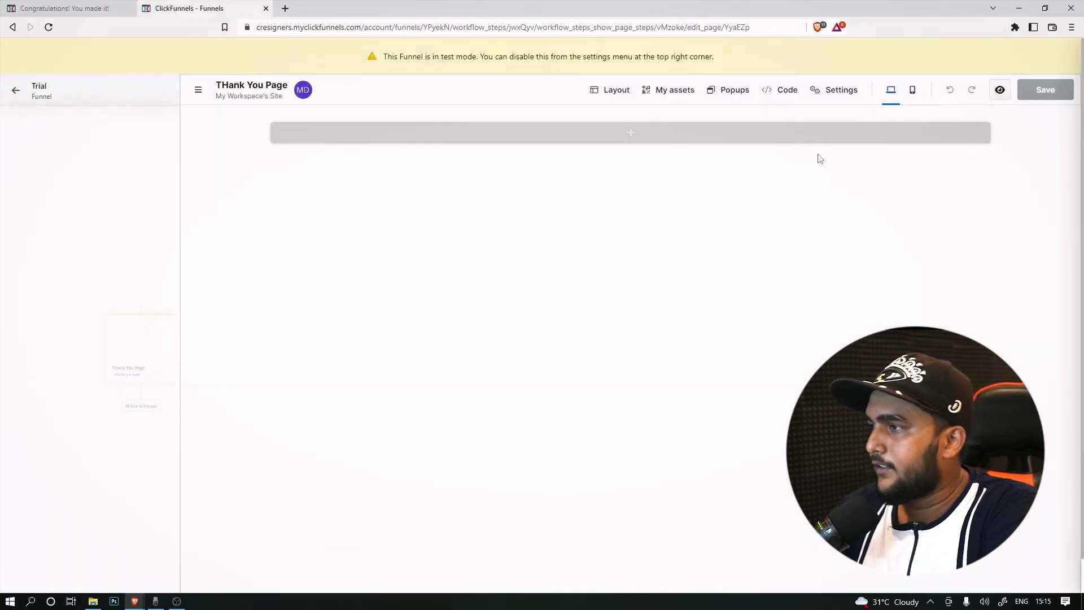
left_click(604, 134)
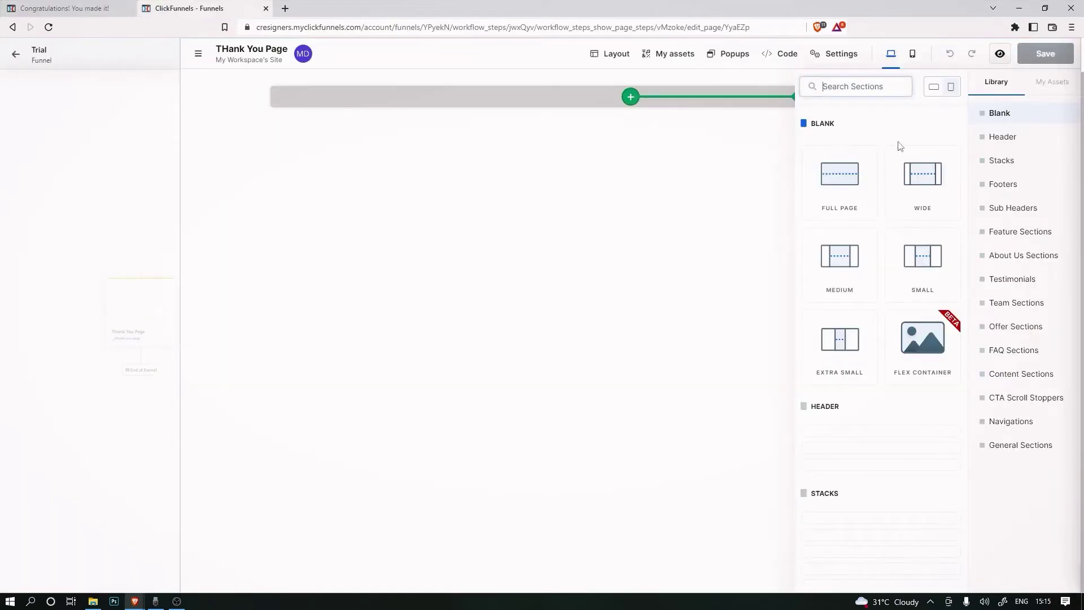
left_click(841, 193)
left_click(839, 175)
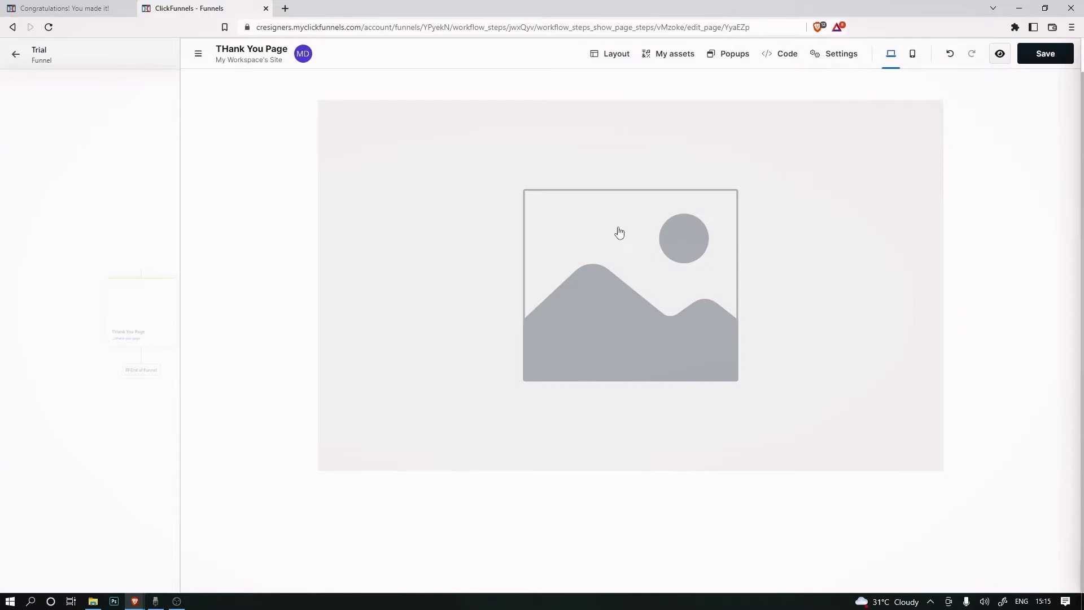
- Use the HYPERGROWTH logo from the image gallery for the image element and set its width to 18%
left_click(653, 222)
left_click(1061, 172)
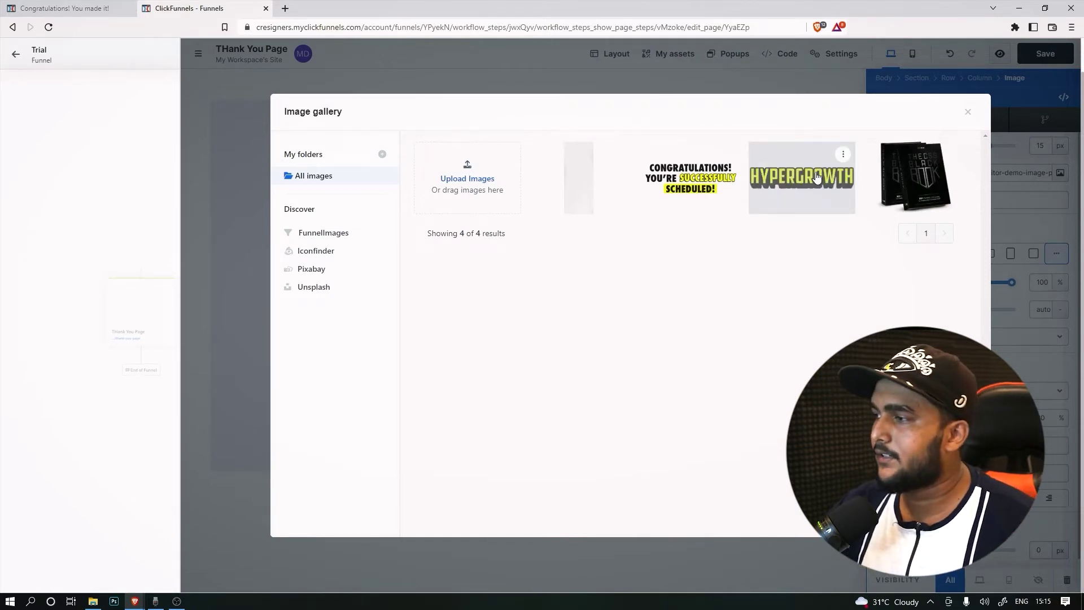
left_click(833, 185)
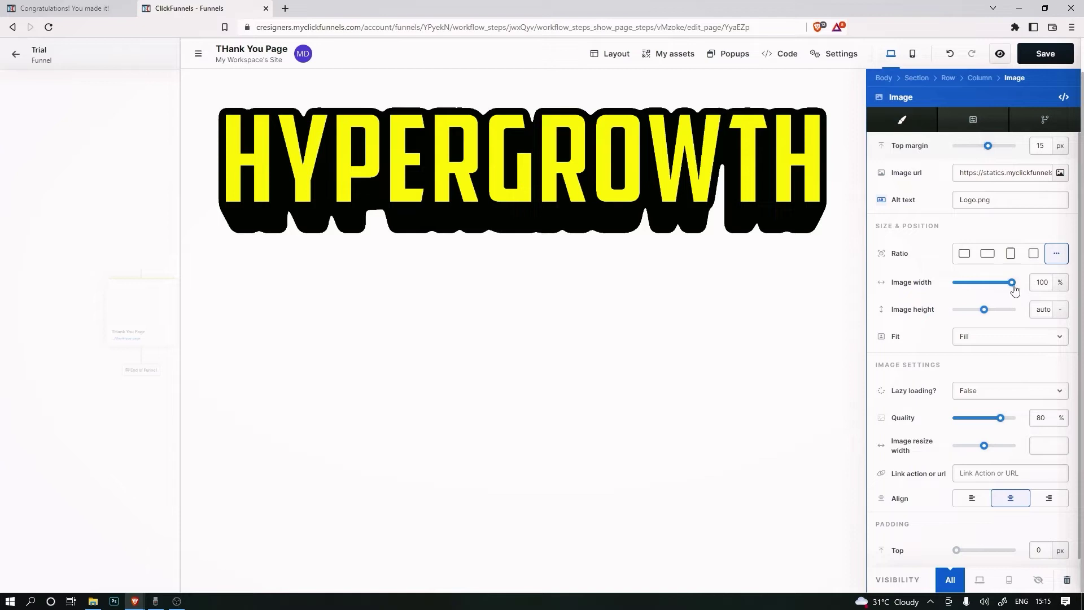
left_click_drag(1006, 288, 968, 291)
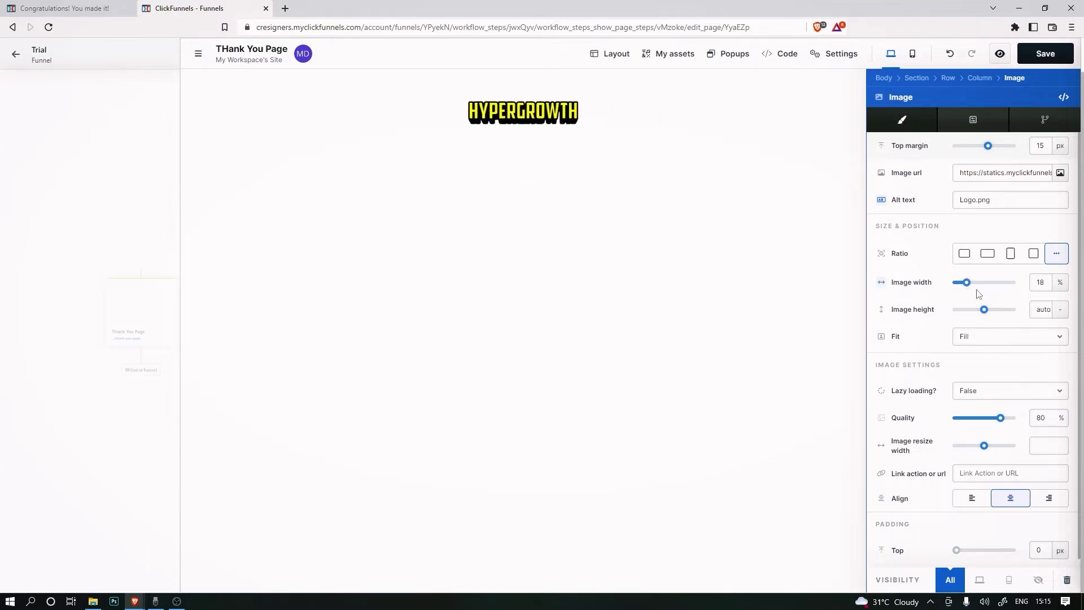
scroll(1054, 417, "down", 2)
scroll(1009, 401, "up", 2)
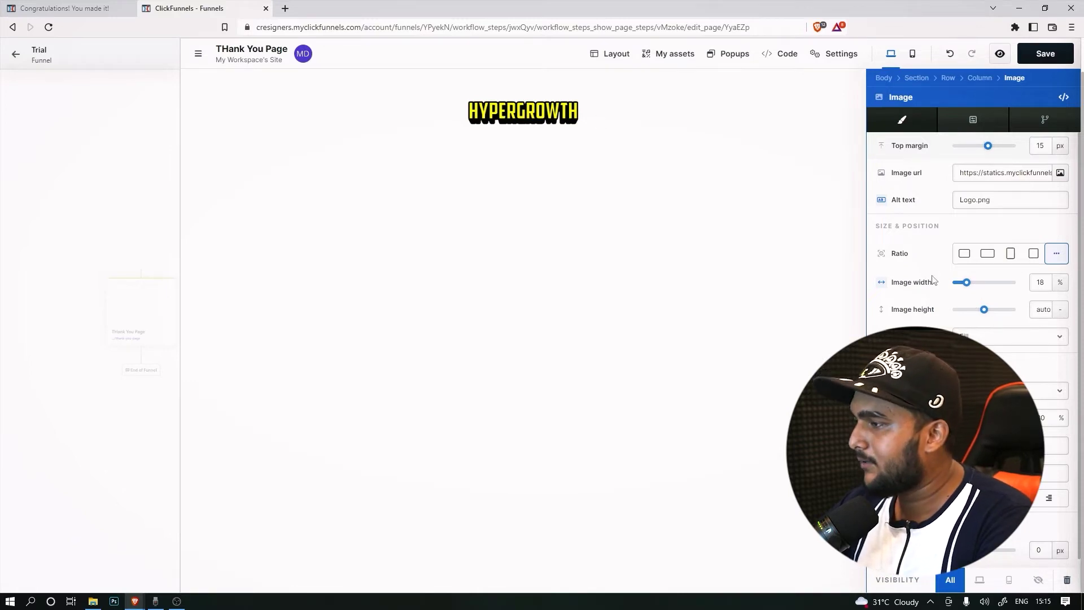
left_click(627, 184)
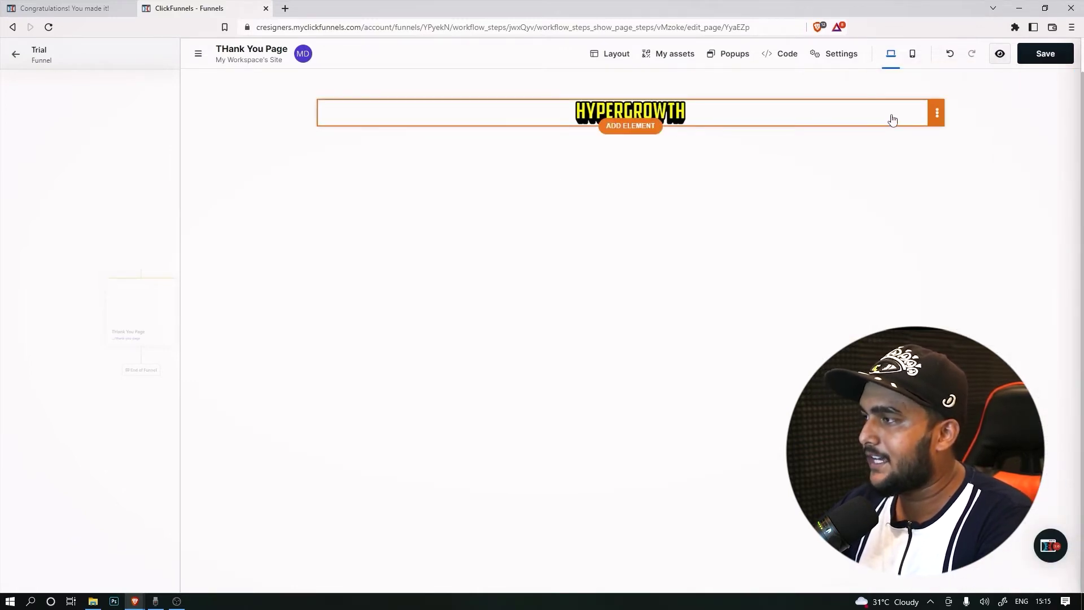
- Set the top and bottom padding of the logo's row to 0 px
left_click(869, 88)
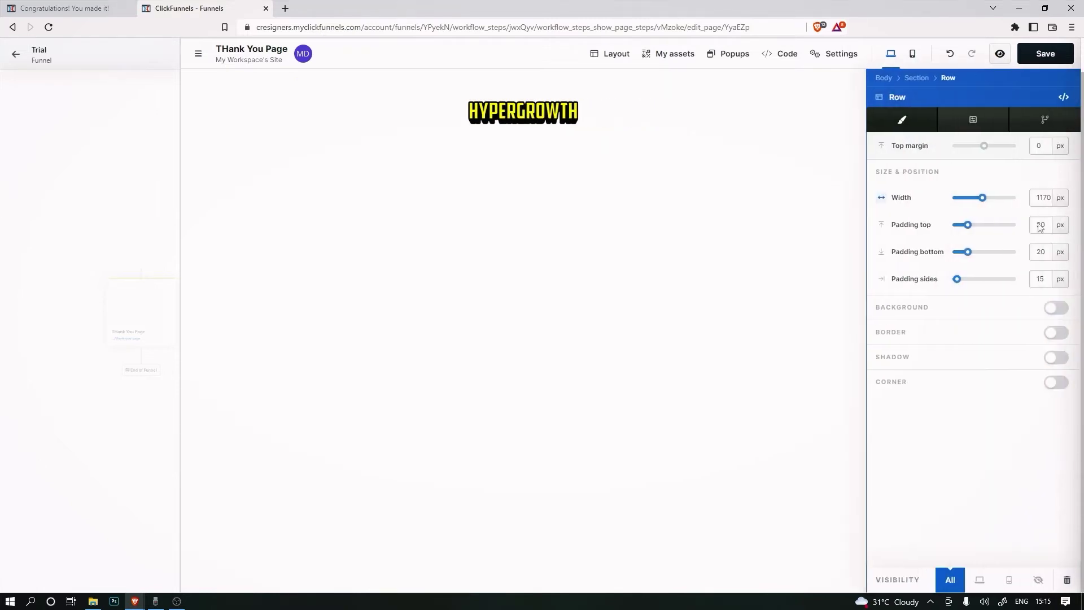
left_click_drag(985, 150, 984, 151)
left_click_drag(967, 228, 946, 252)
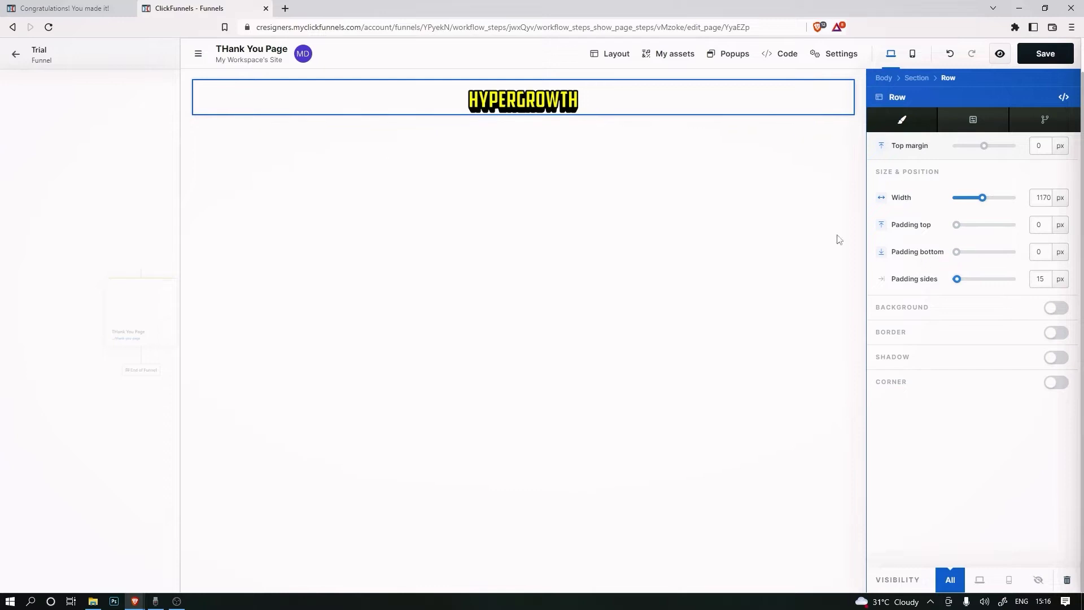
left_click(716, 177)
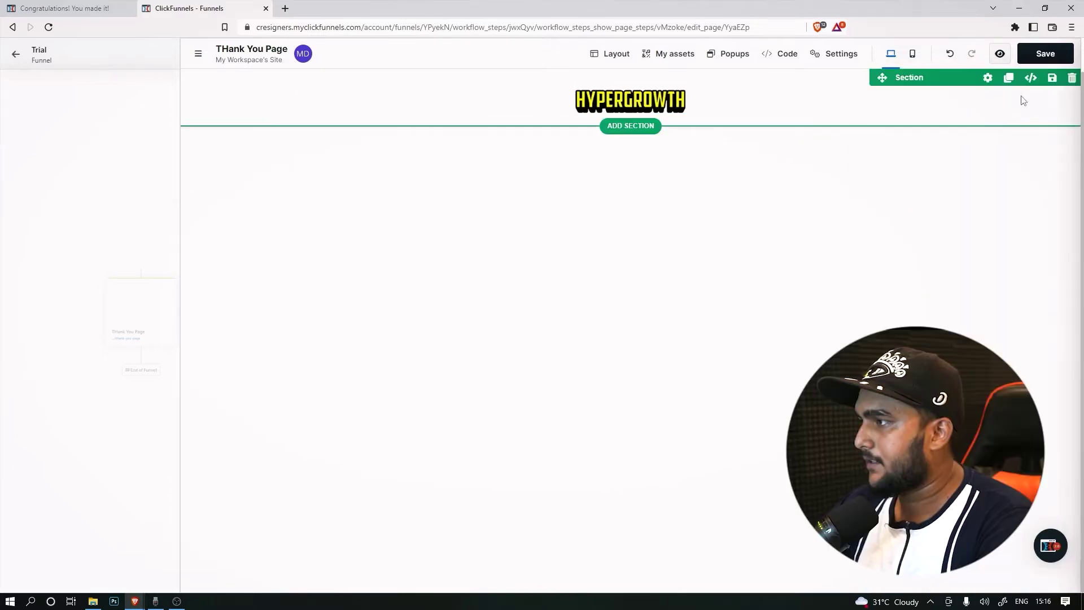
- Set the logo section's top padding to 8 px and give it a background with the colour eeeeee
left_click(987, 78)
left_click_drag(972, 327, 961, 329)
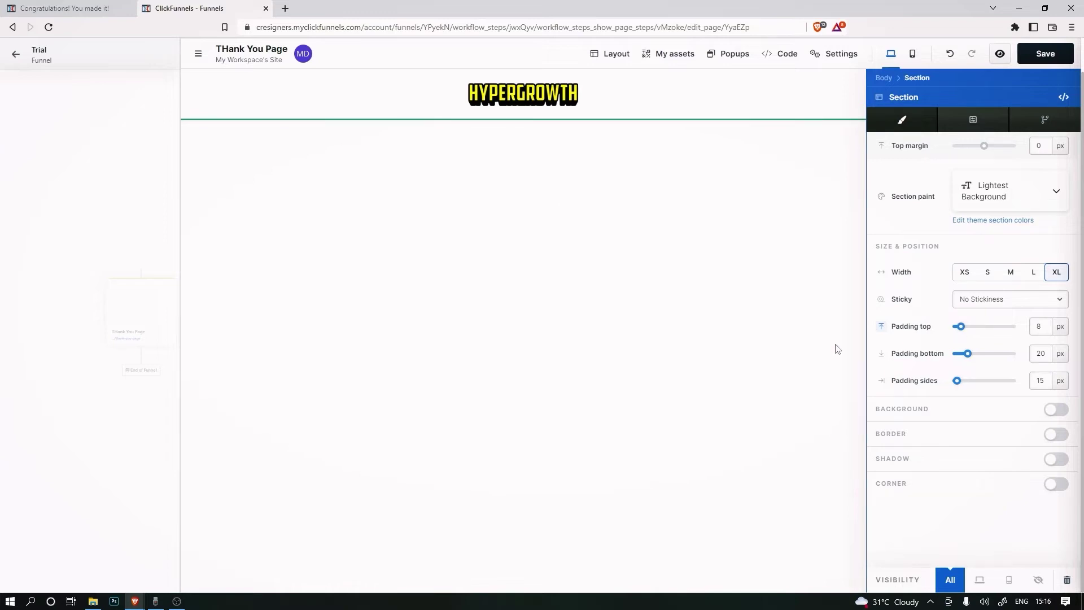
left_click(1059, 410)
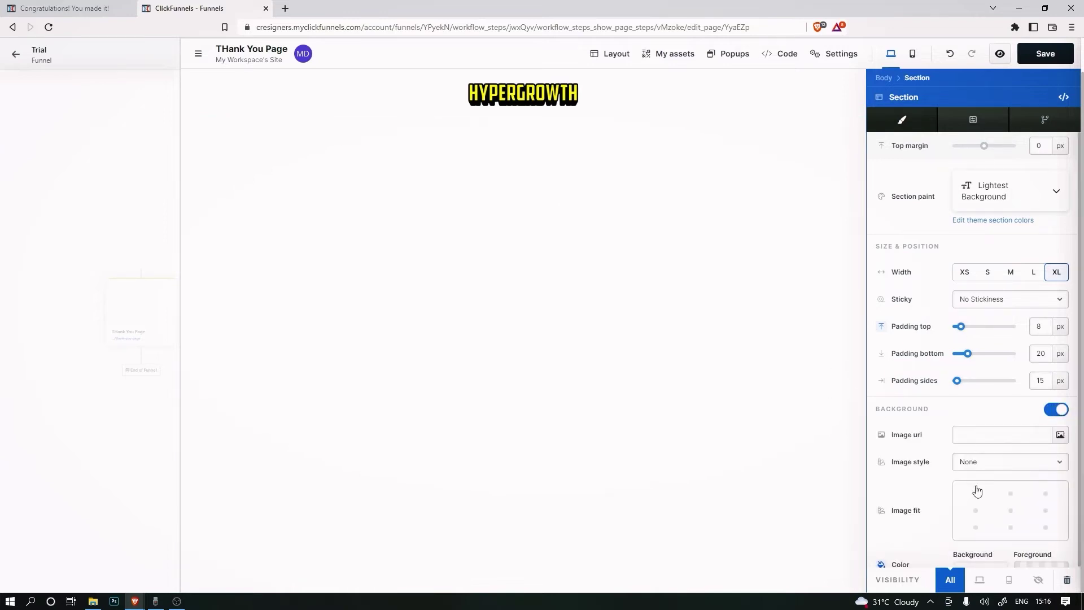
scroll(993, 487, "down", 3)
left_click(976, 455)
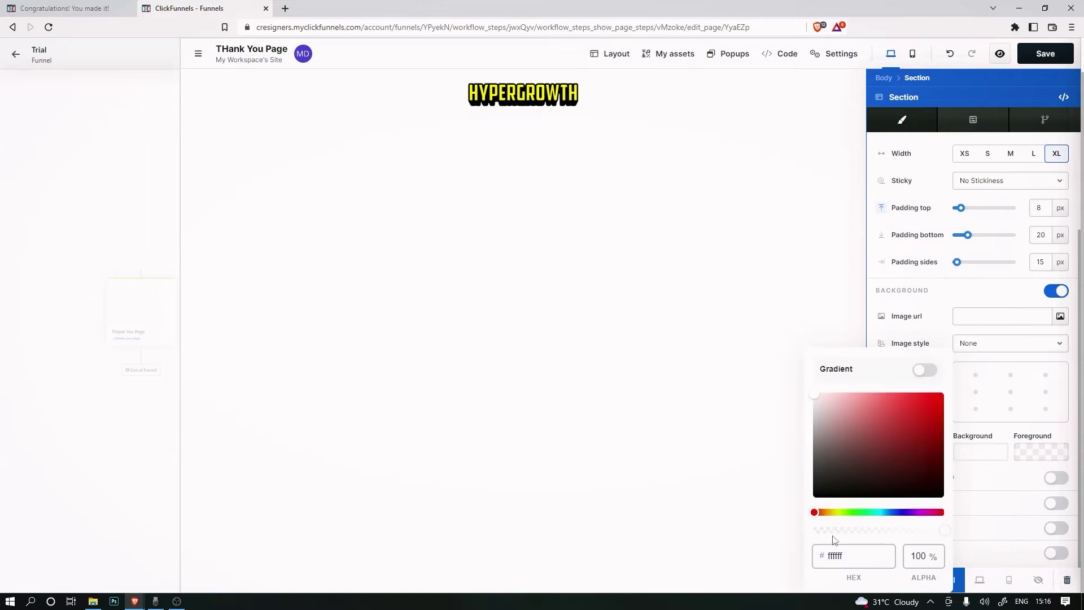
double_click(836, 559)
type("eeeeee")
left_click(544, 149)
scroll(443, 155, "up", 1)
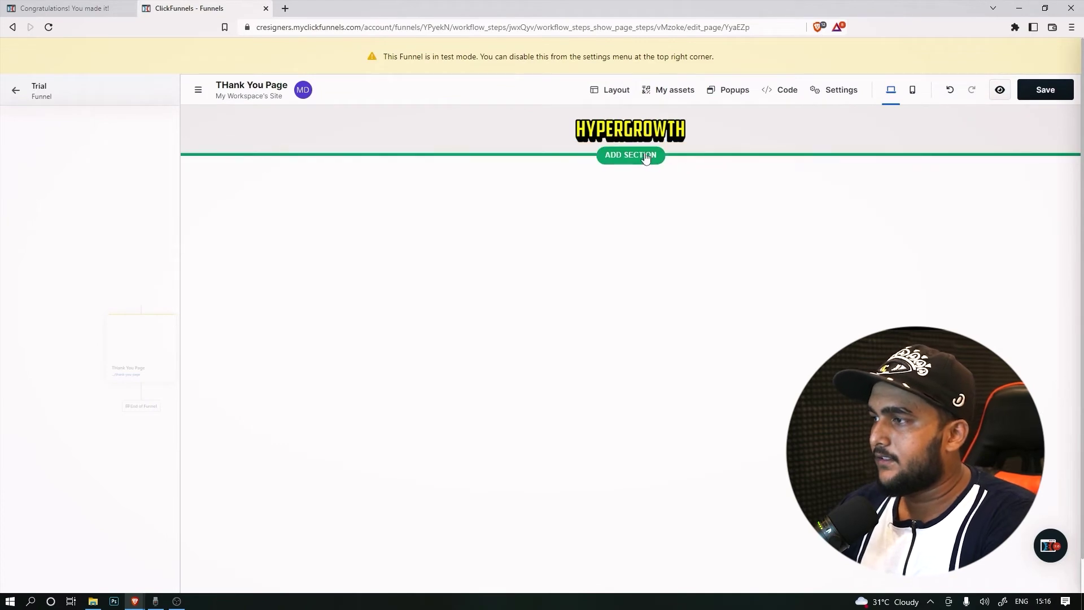
- Set the logo section's bottom padding to 26 px
left_click(987, 115)
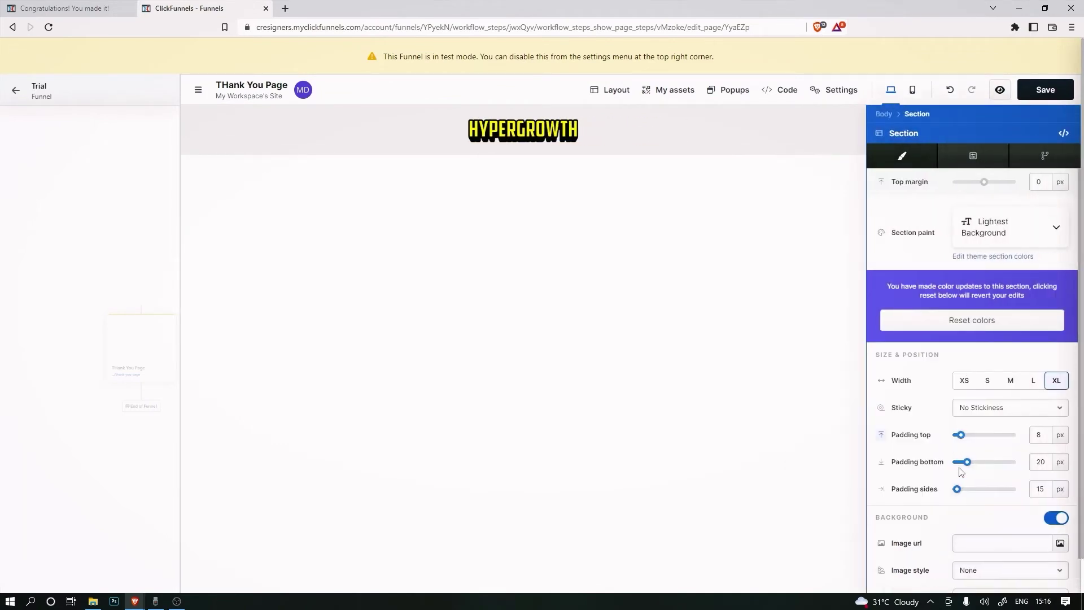
left_click_drag(970, 465, 972, 466)
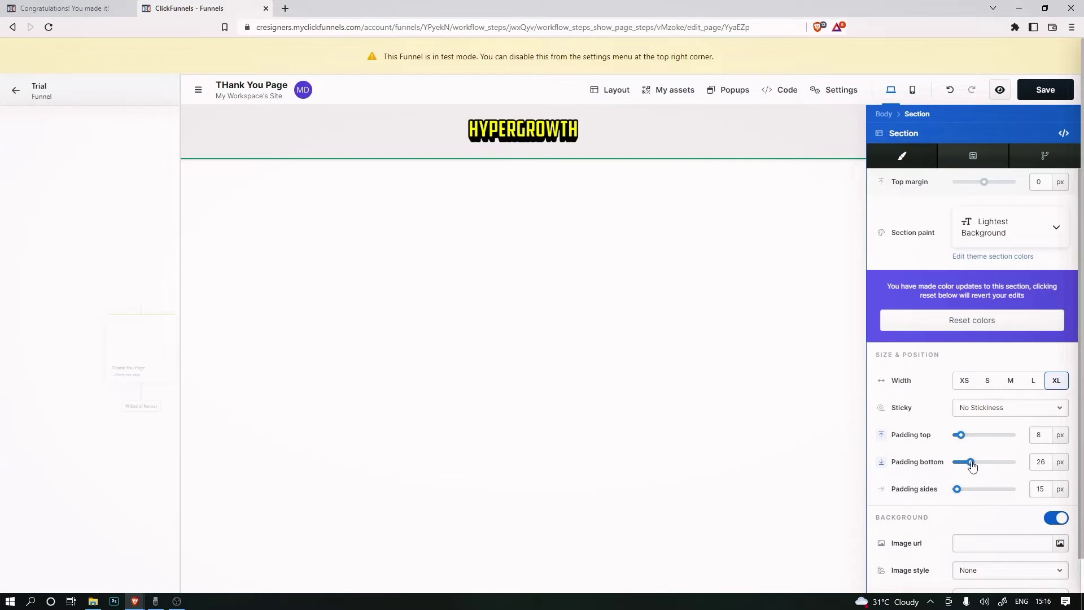
left_click(649, 305)
- Add a full-page section below the logo section, containing a one-column row and a headline element
left_click(630, 159)
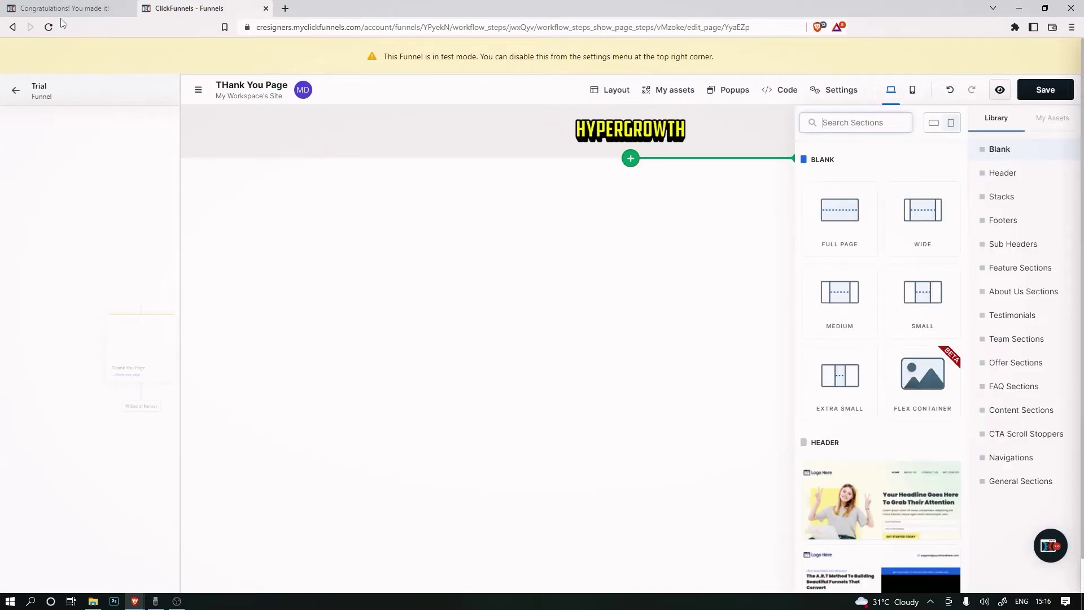
left_click(814, 209)
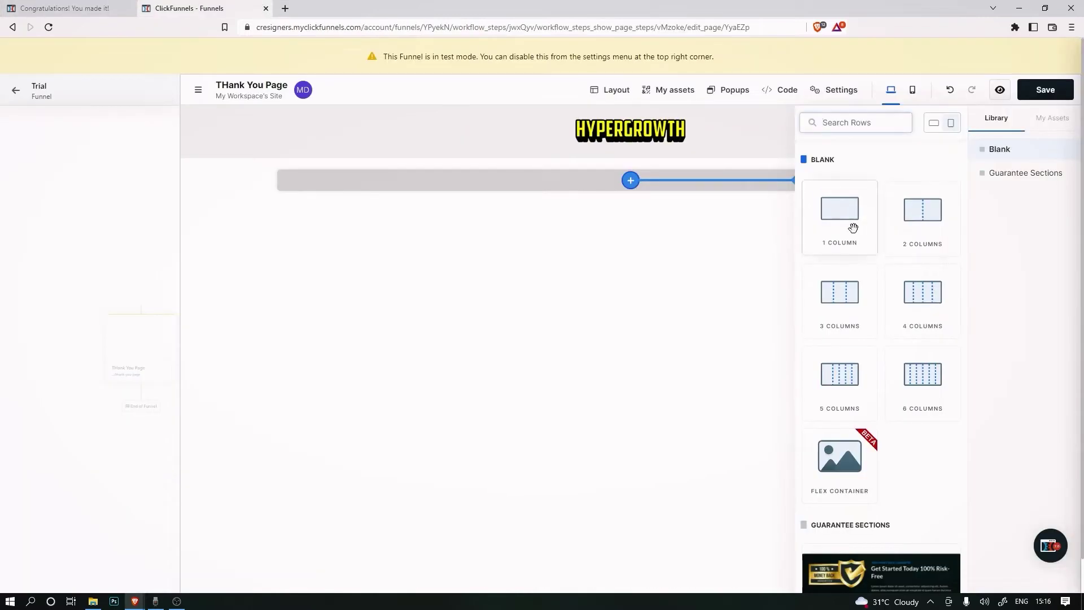
left_click(850, 223)
left_click_drag(852, 201, 478, 190)
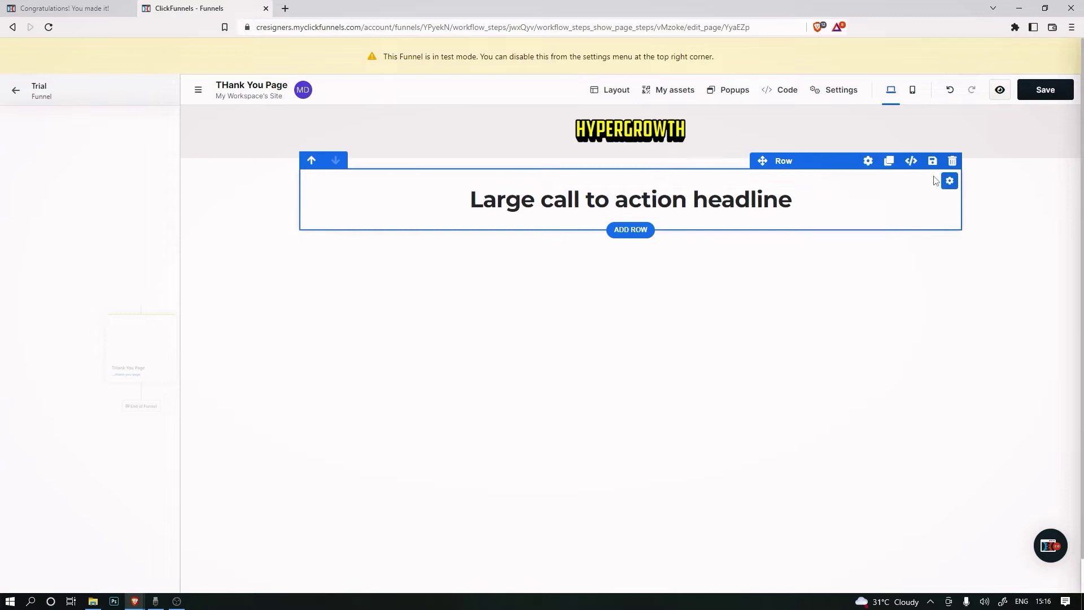
- Replace the large call to action headline with an image element showing scheduled.png from the image gallery
left_click(935, 172)
left_click(697, 196)
left_click_drag(839, 336, 687, 317)
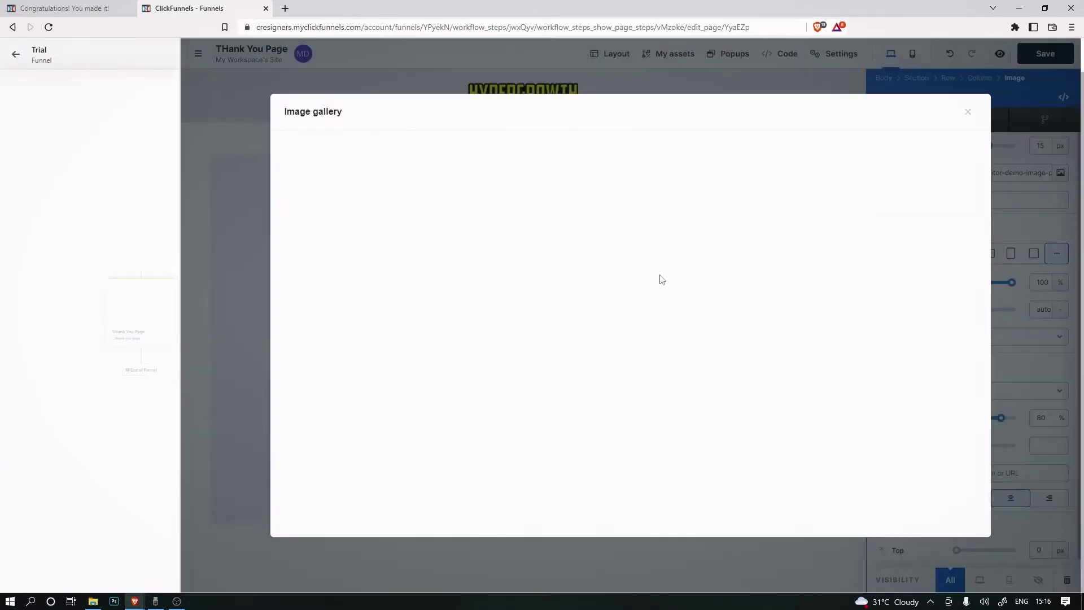
left_click(605, 210)
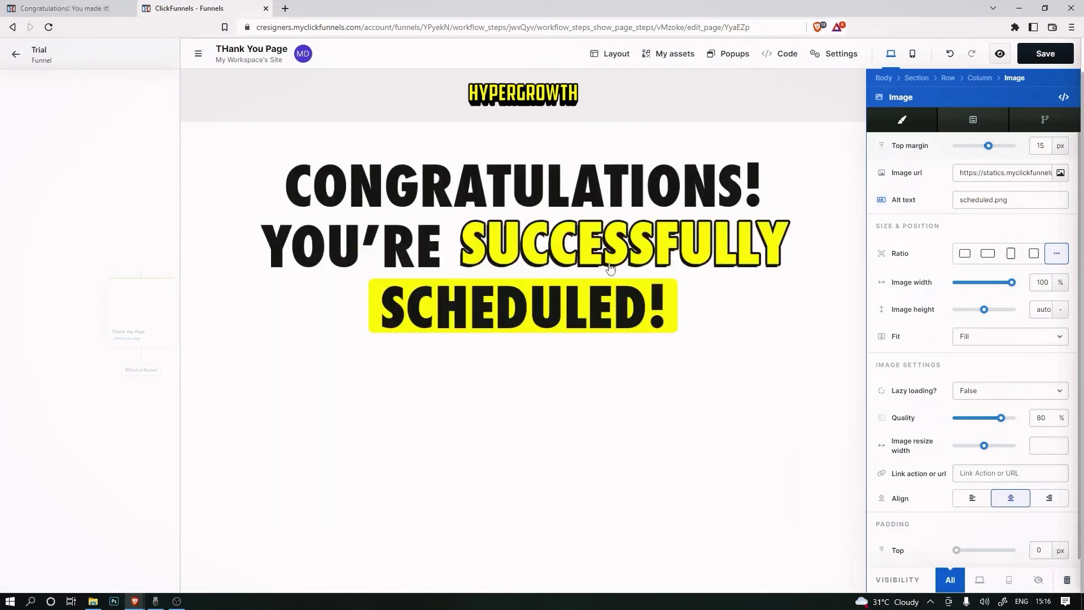
- Reduce the width of the scheduled.png image so it matches the size in the classic page
left_click(609, 263)
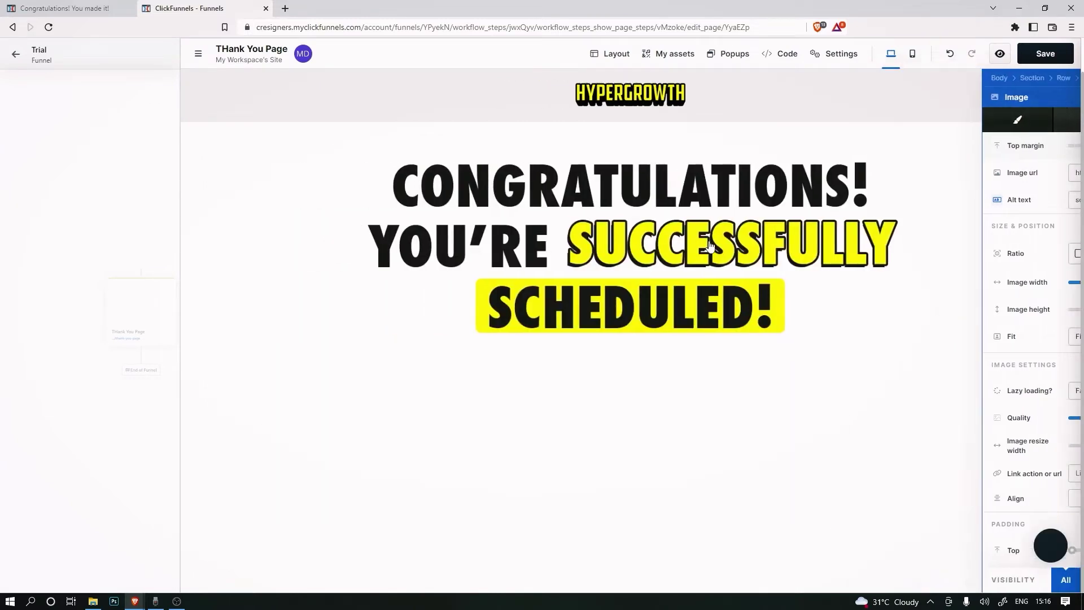
left_click(650, 244)
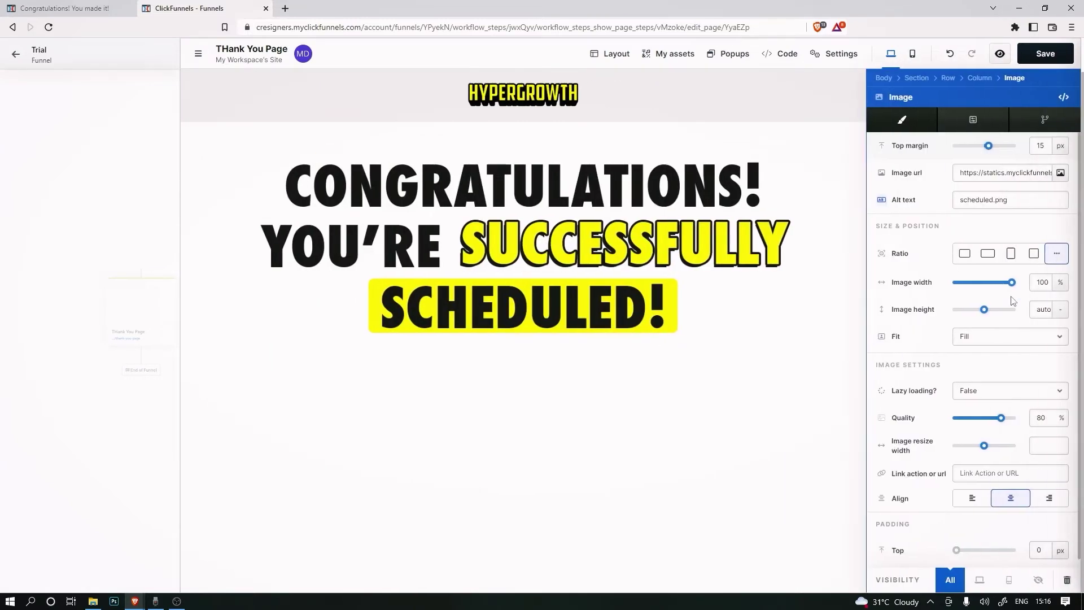
left_click_drag(1013, 289, 1002, 285)
left_click(517, 185)
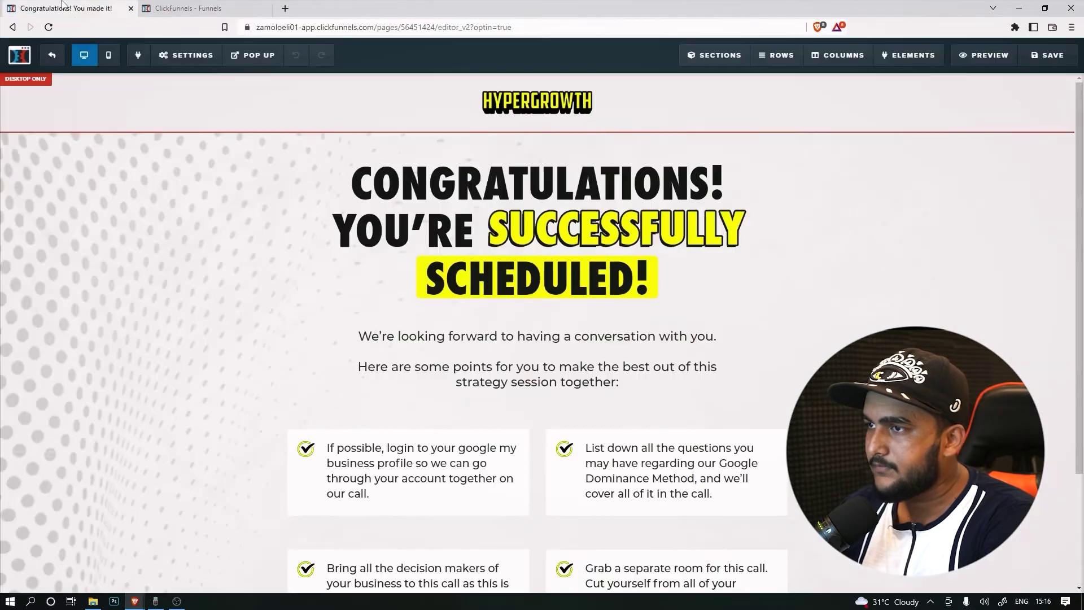
- Copy the "We're looking forward to having a conversation with you" sub headline text from the classic ClickFunnels page
scroll(587, 271, "down", 2)
left_click_drag(587, 271, 560, 129)
key("ctrl+c")
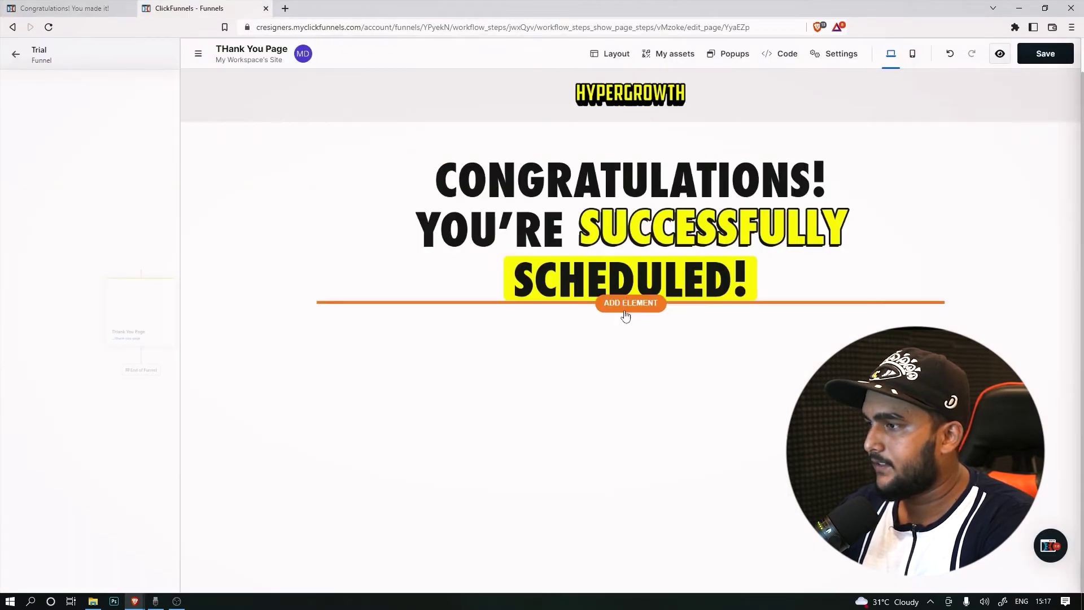
- Add a sub headline element below the scheduled image and replace its placeholder text with the copied text
left_click(630, 303)
left_click(937, 204)
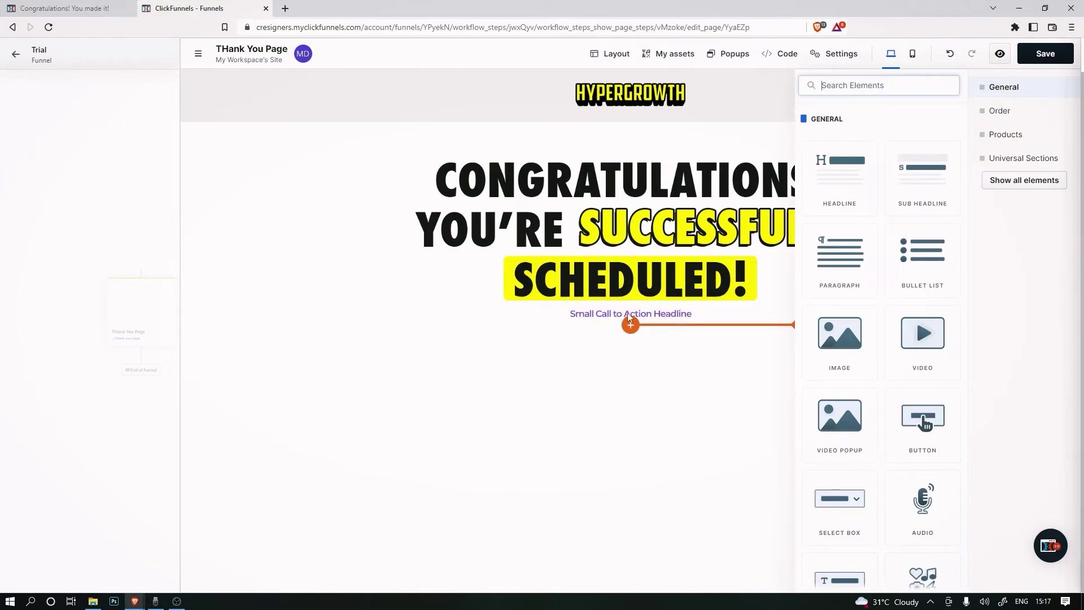
triple_click(580, 317)
left_click(593, 314)
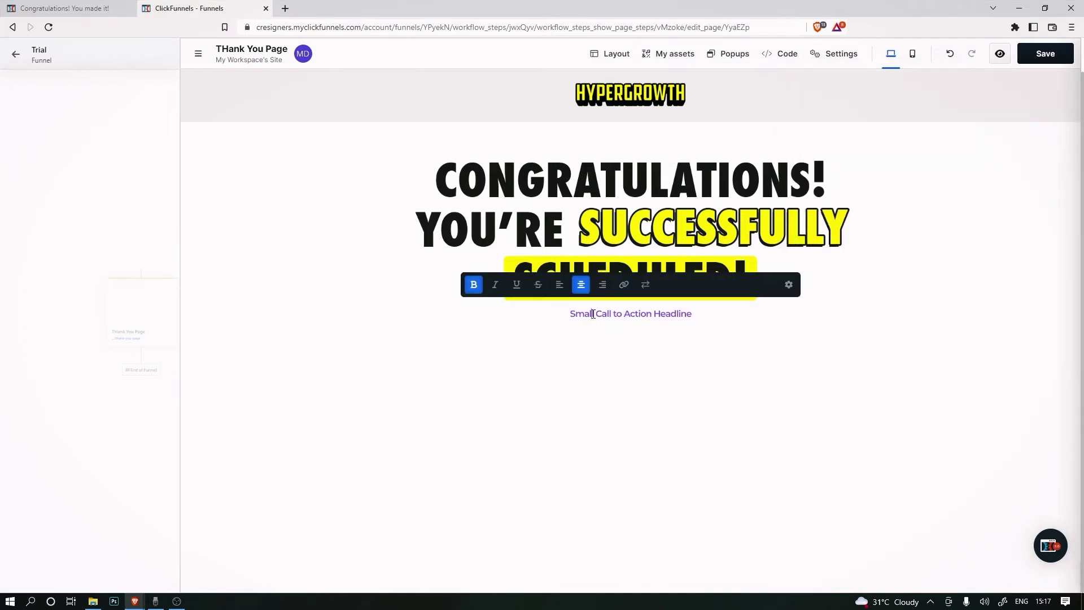
key("ctrl+a")
key("ctrl+v")
key("Escape")
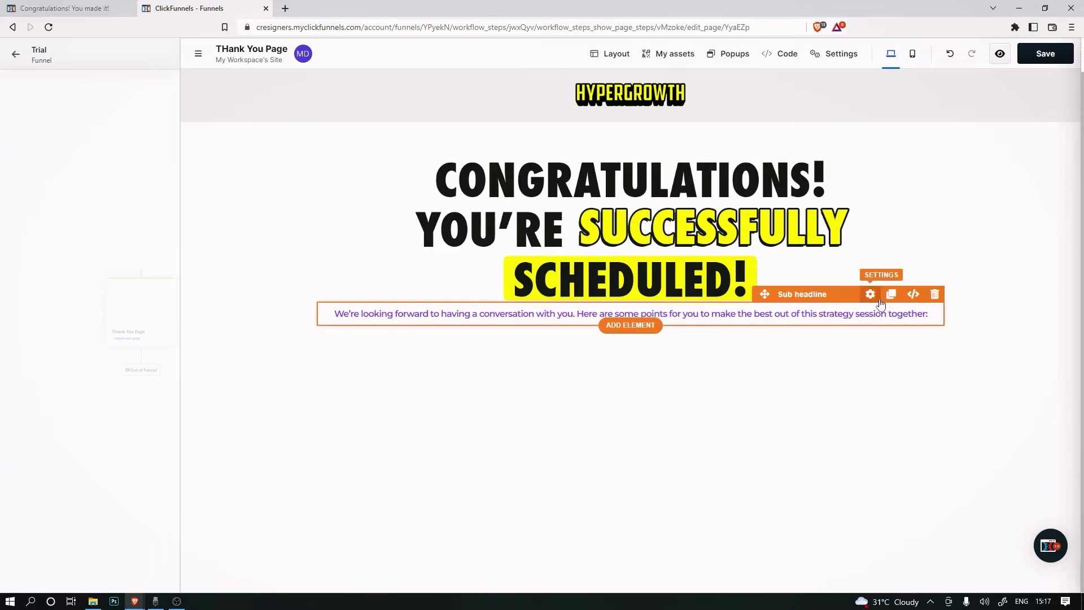
- Set the sub headline's colour to 000000 and its font size to 1.42 rem
left_click(870, 294)
left_click(1008, 408)
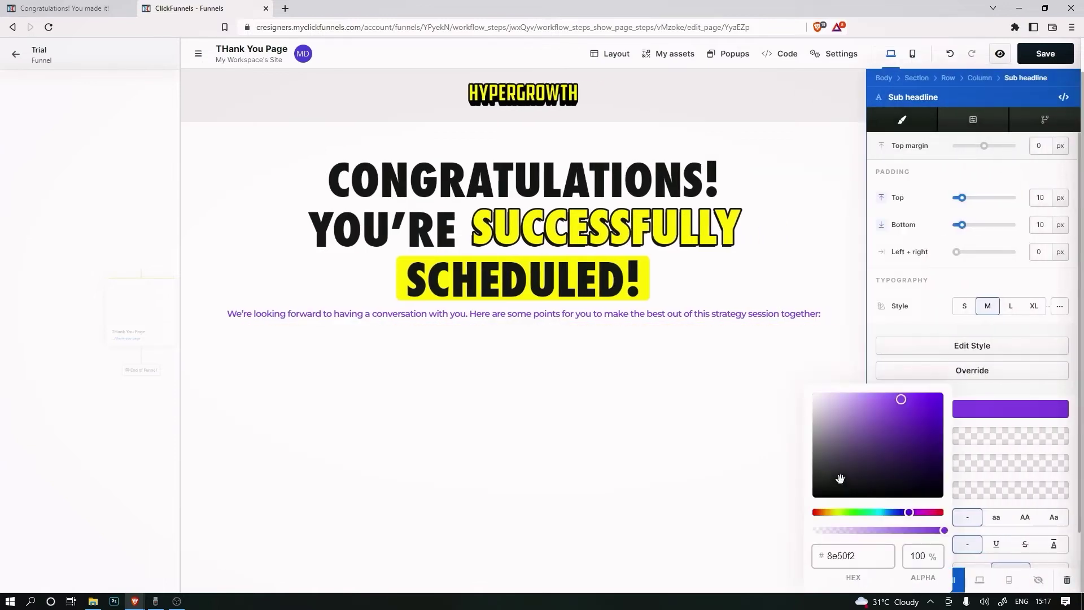
left_click_drag(840, 478, 813, 499)
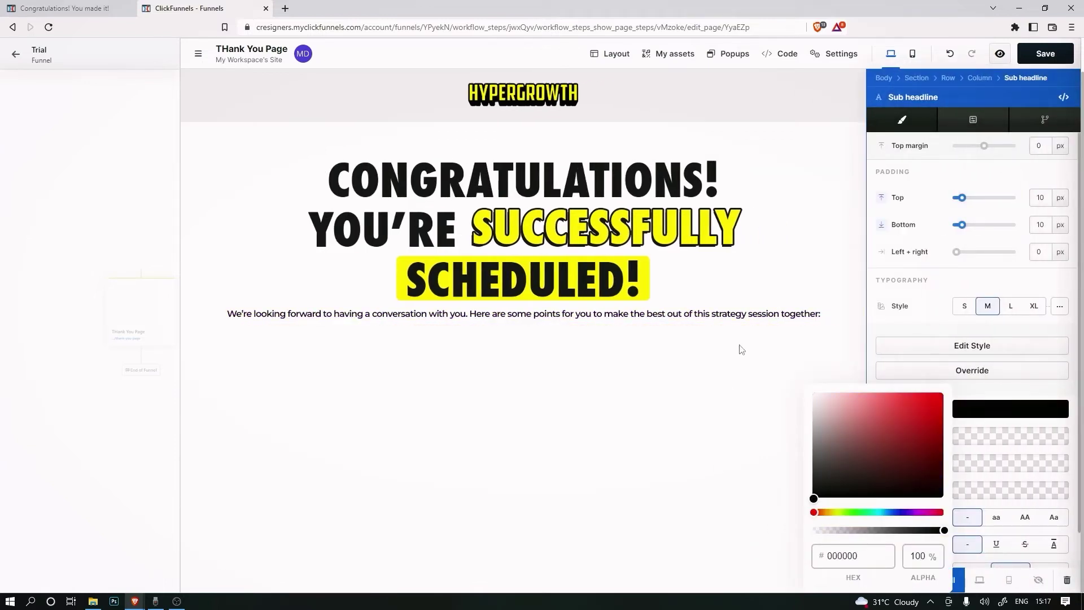
left_click(1061, 308)
left_click_drag(963, 394, 965, 394)
left_click(631, 297)
- Try to split the sub headline before "Here are some points" and remove its bold formatting
triple_click(654, 319)
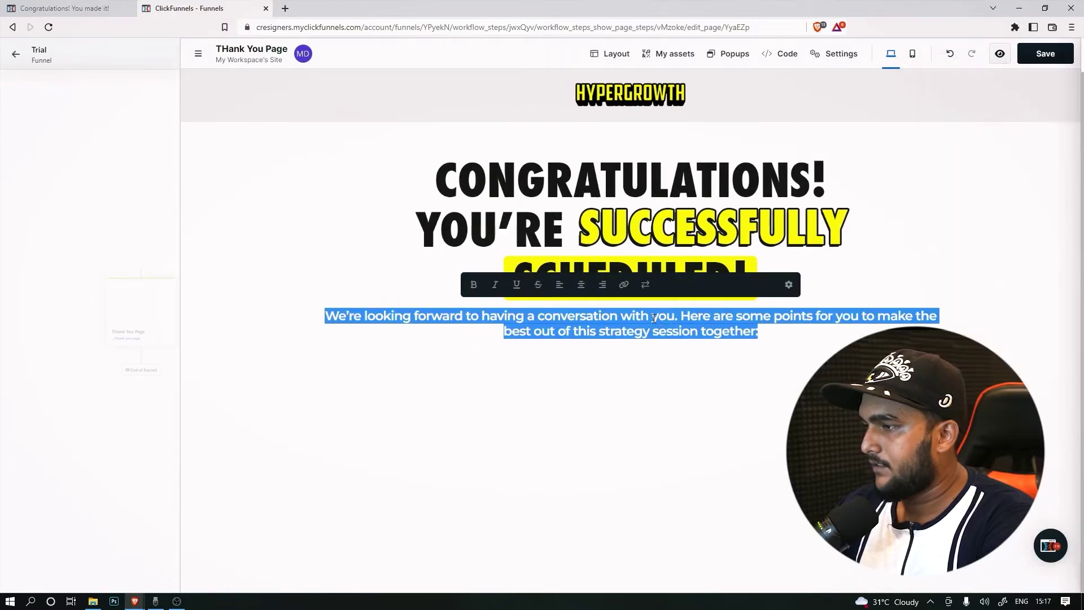
left_click(684, 316)
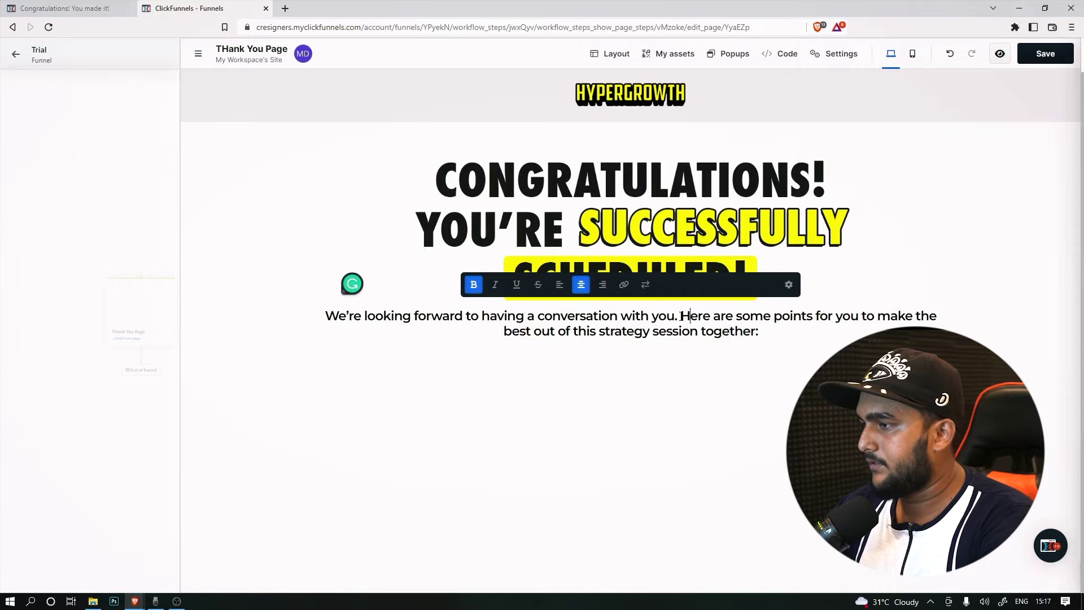
key("Return")
key("Return")
key("ctrl+a")
left_click(474, 284)
left_click(725, 329)
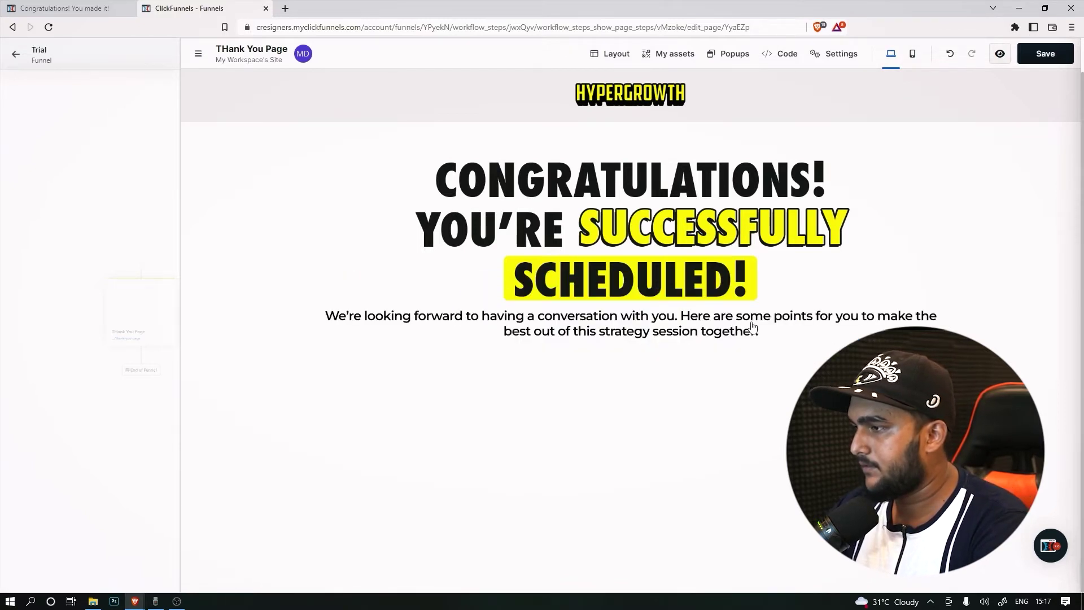
double_click(641, 326)
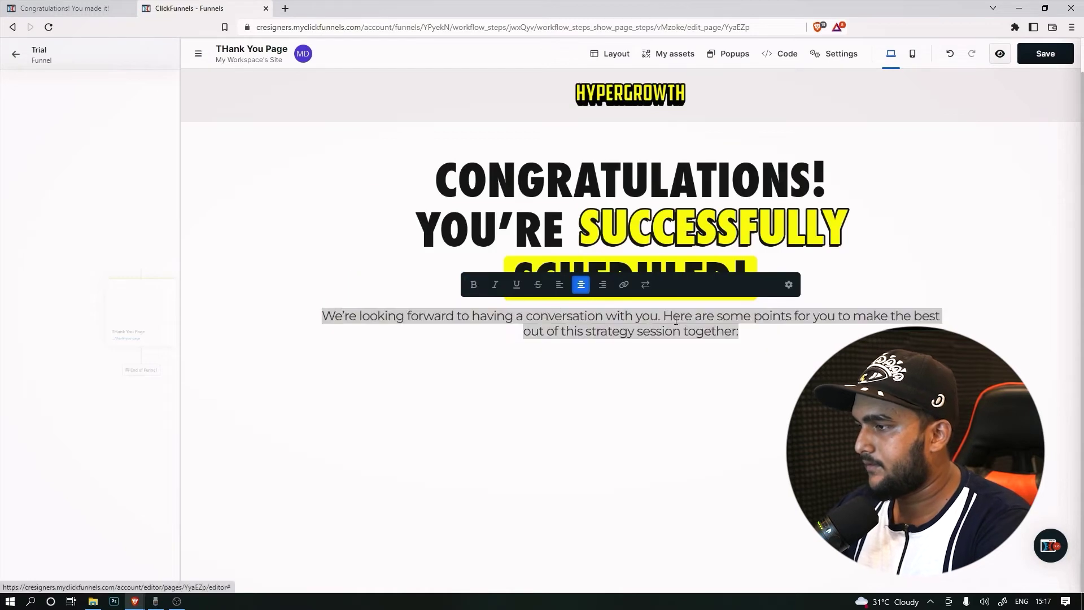
left_click(668, 317)
key("Return")
key("ctrl+z")
left_click(814, 317)
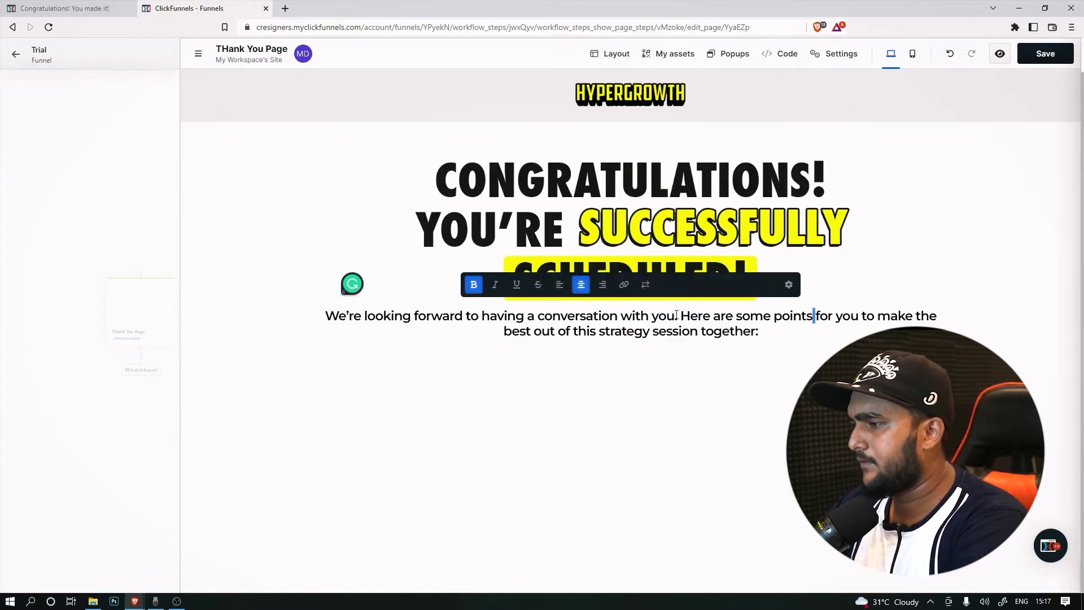
- Split the sub headline after "with you." with a blank line and set its top margin to 35 px
left_click(678, 315)
key("Return")
key("Return")
left_click(811, 322)
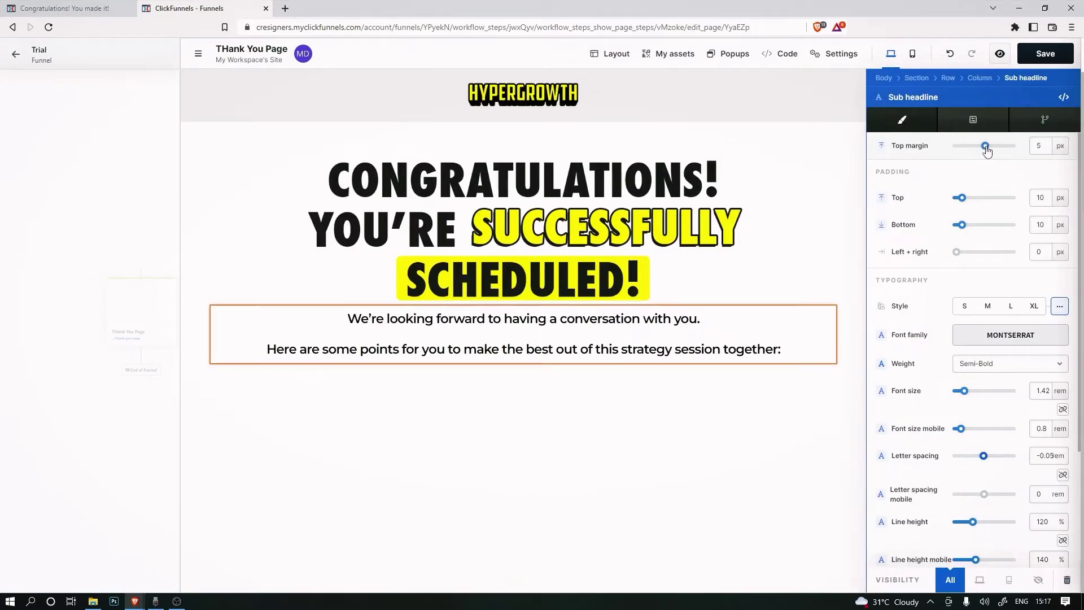
- Try to remove the bold formatting from the whole sub headline text
double_click(682, 341)
key("ctrl+a")
double_click(593, 342)
key("ctrl+a")
left_click(476, 304)
left_click(934, 361)
key("ctrl+z")
triple_click(678, 335)
key("ctrl+a")
left_click(479, 308)
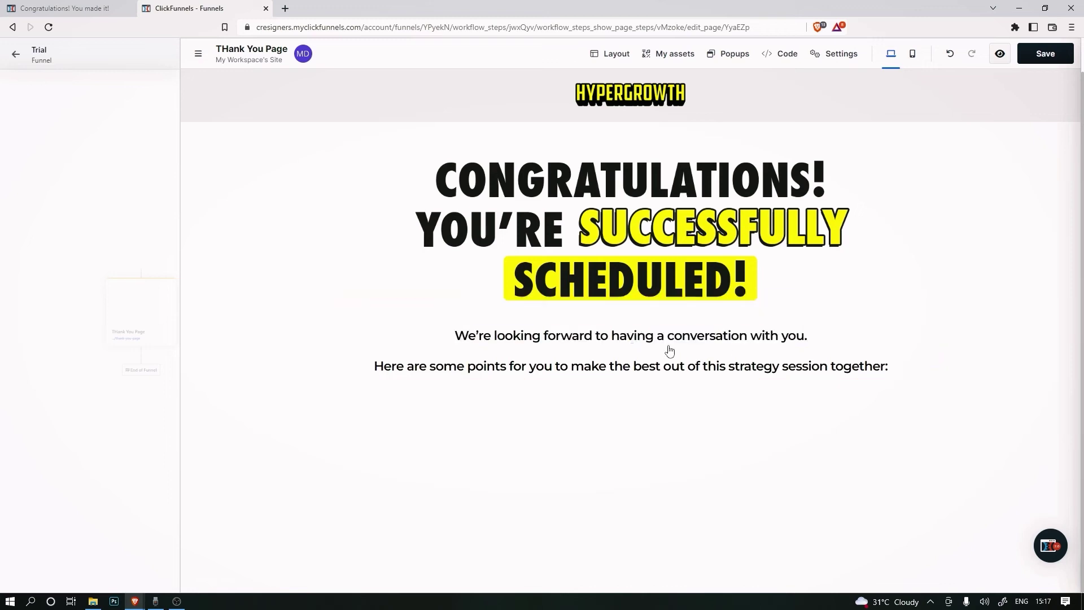
- Remove the bold formatting from both paragraphs of the sub headline
triple_click(600, 336)
key("ctrl+a")
left_click(474, 307)
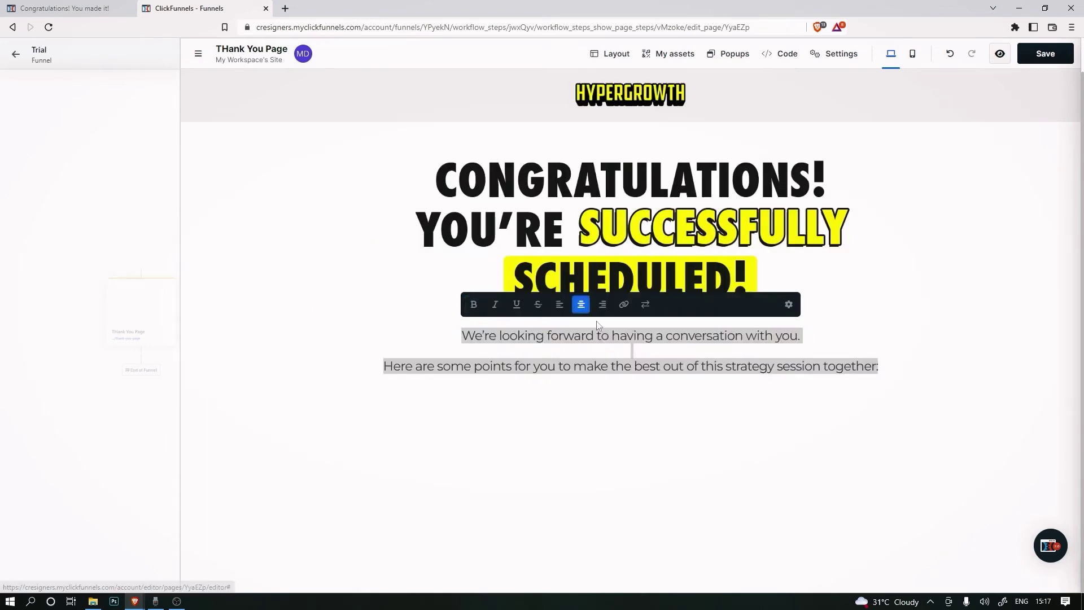
left_click(818, 374)
- Set the sub headline's left and right padding to 223 px
mouse_move(788, 372)
left_click(865, 324)
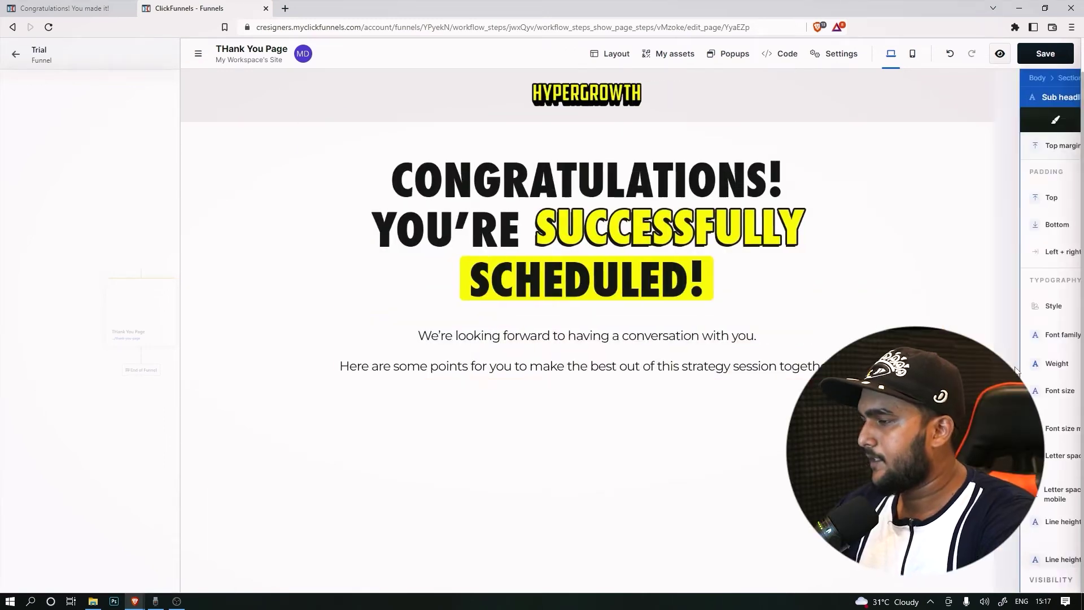
scroll(1010, 463, "down", 3)
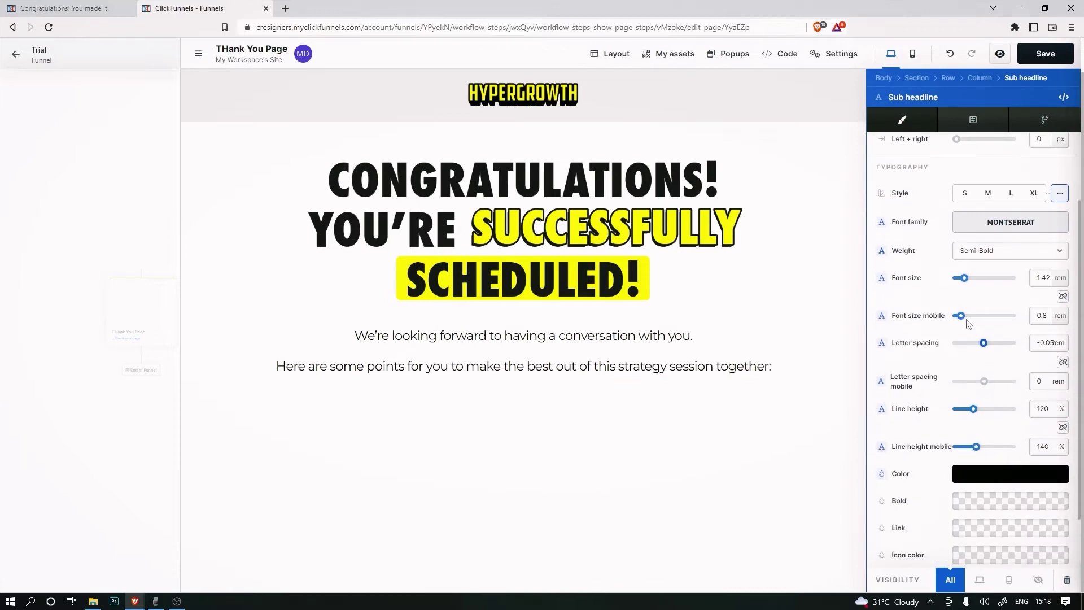
scroll(1006, 368, "up", 3)
left_click_drag(958, 257, 971, 258)
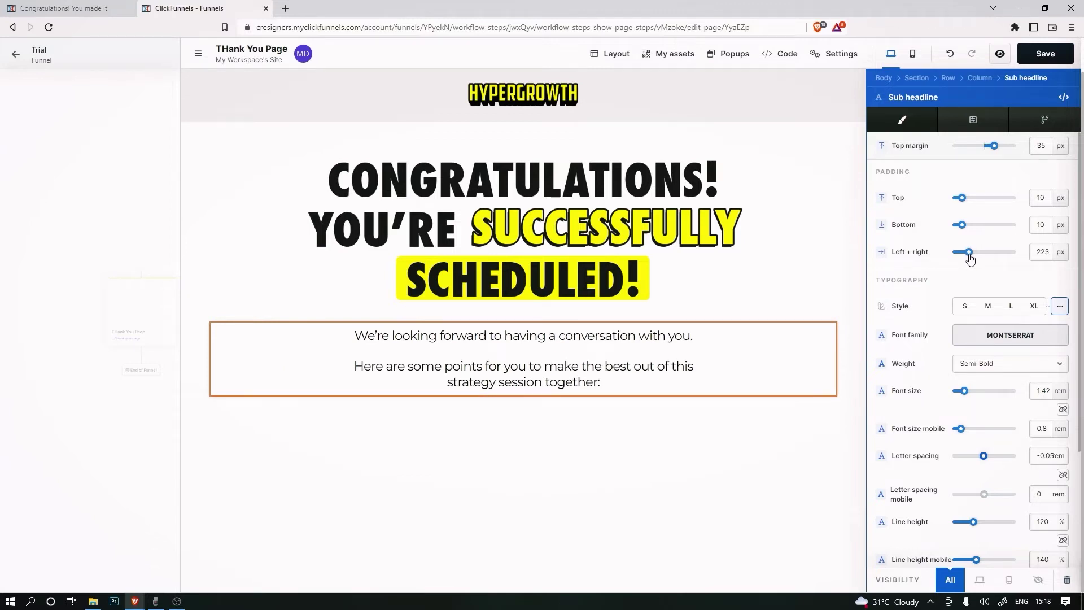
- Check the checklist layout on the classic page and add a matching two-column row below the sub headline
left_click(118, 5)
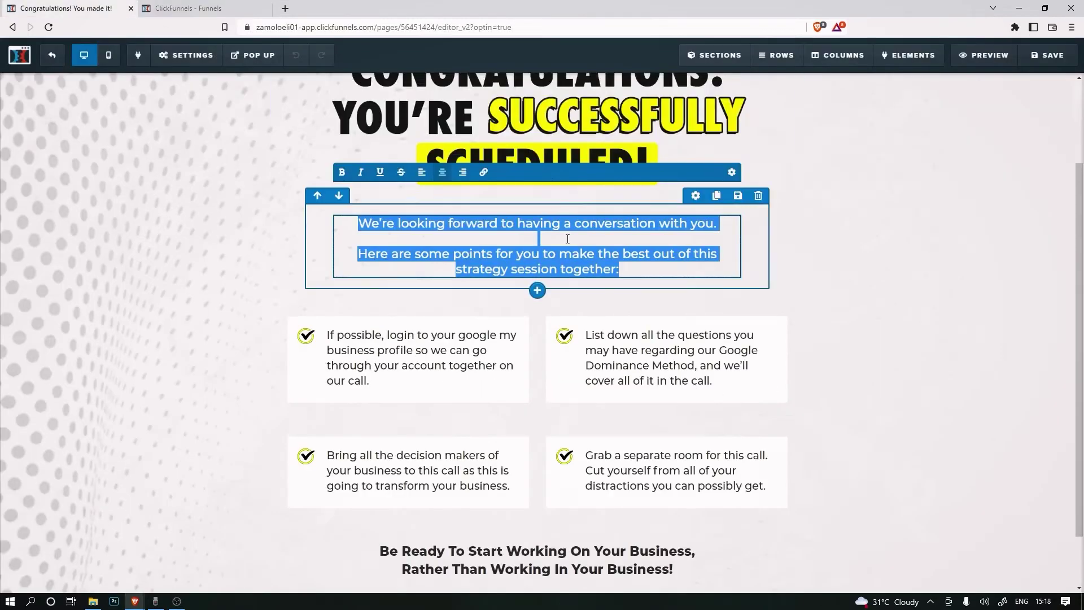
scroll(479, 373, "down", 1)
scroll(479, 373, "up", 1)
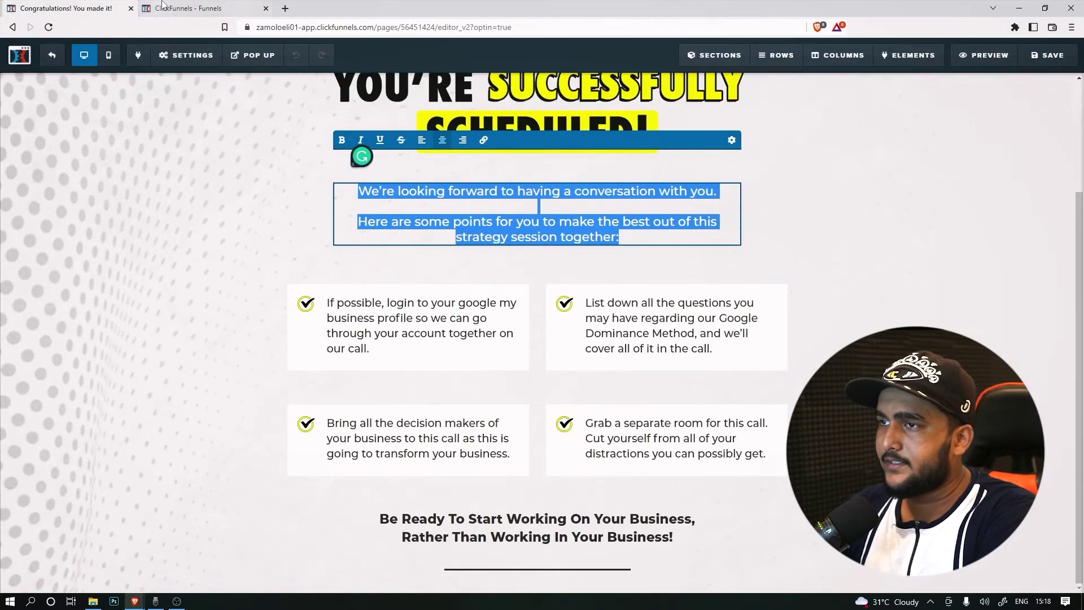
key("ctrl+Tab")
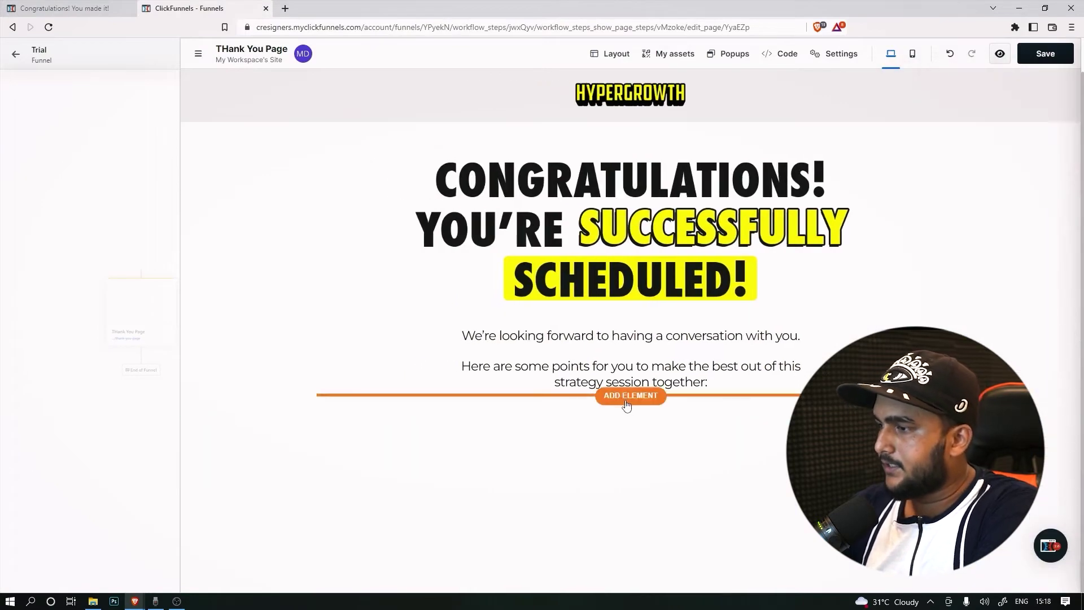
left_click(630, 407)
left_click(923, 175)
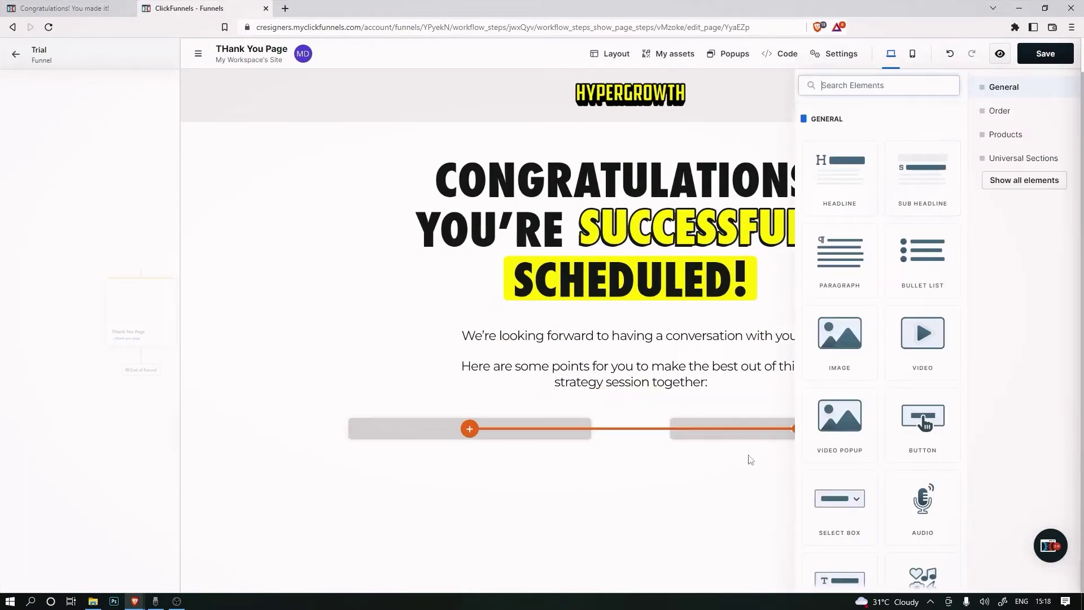
left_click(686, 408)
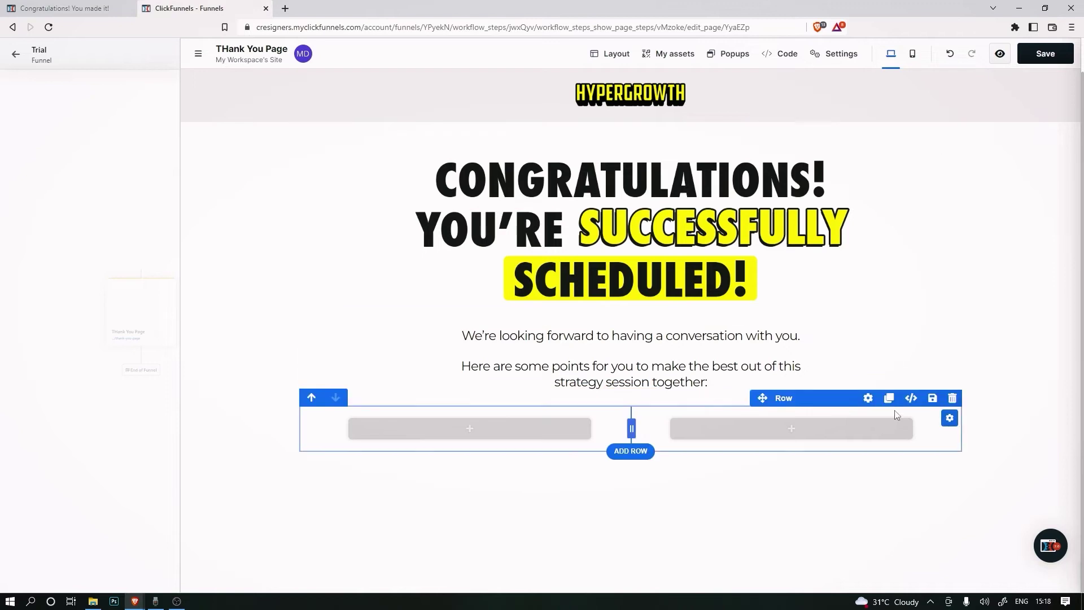
- Set the two-column row's top margin to 15 px
left_click(868, 399)
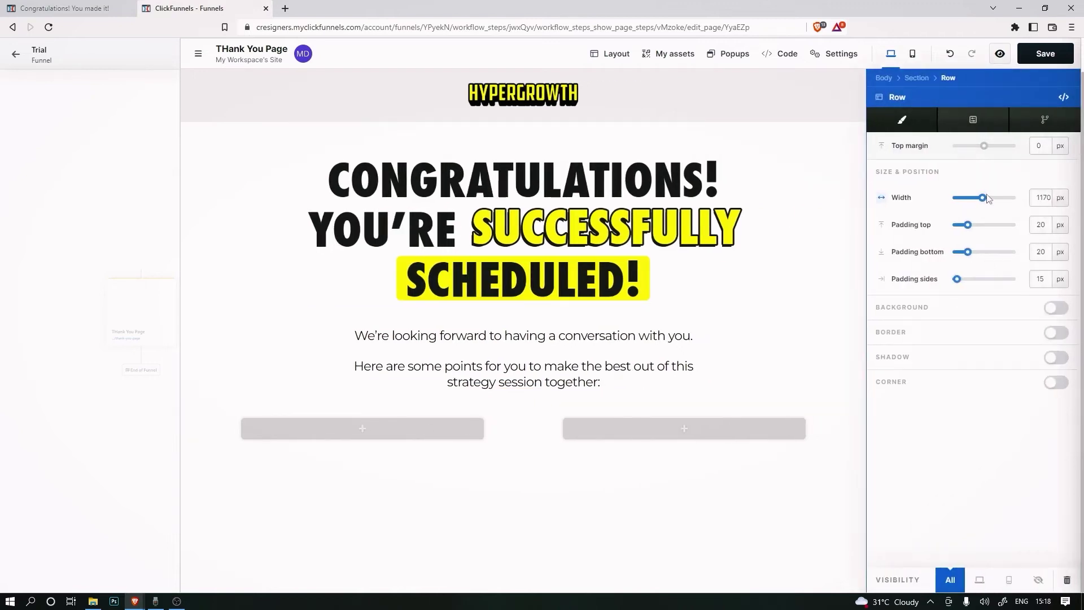
left_click_drag(987, 153, 989, 154)
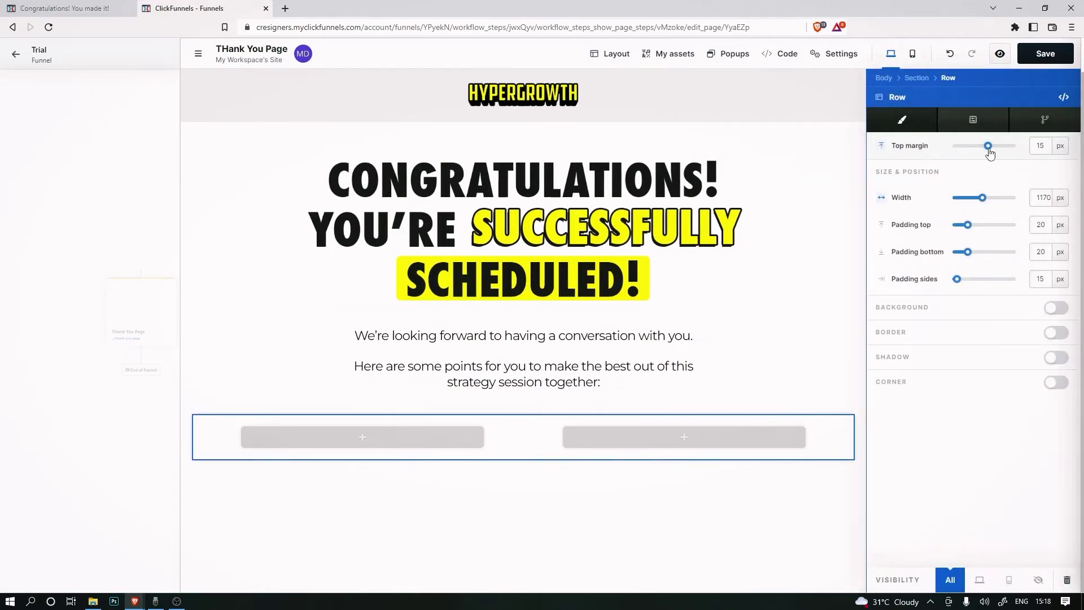
left_click(686, 383)
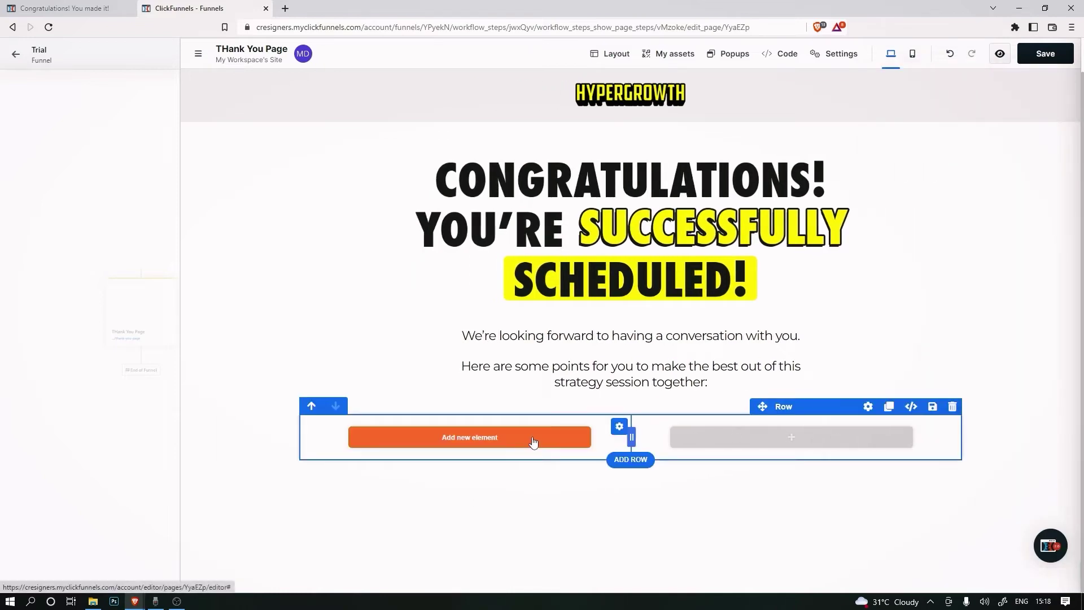
- Set the top and bottom padding of the new row's first column to 20 px
left_click(611, 54)
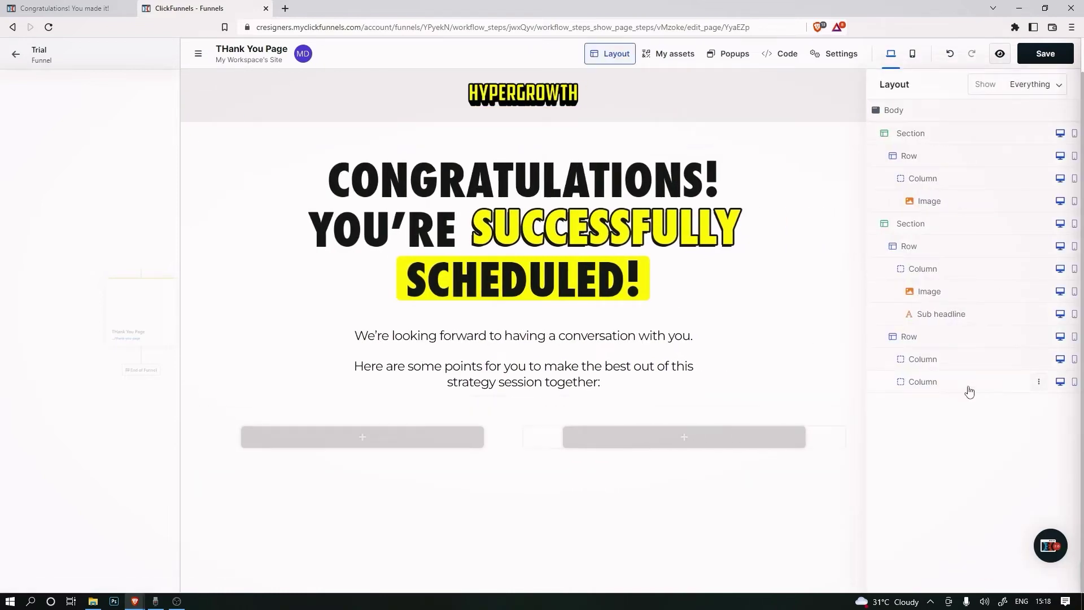
left_click(919, 359)
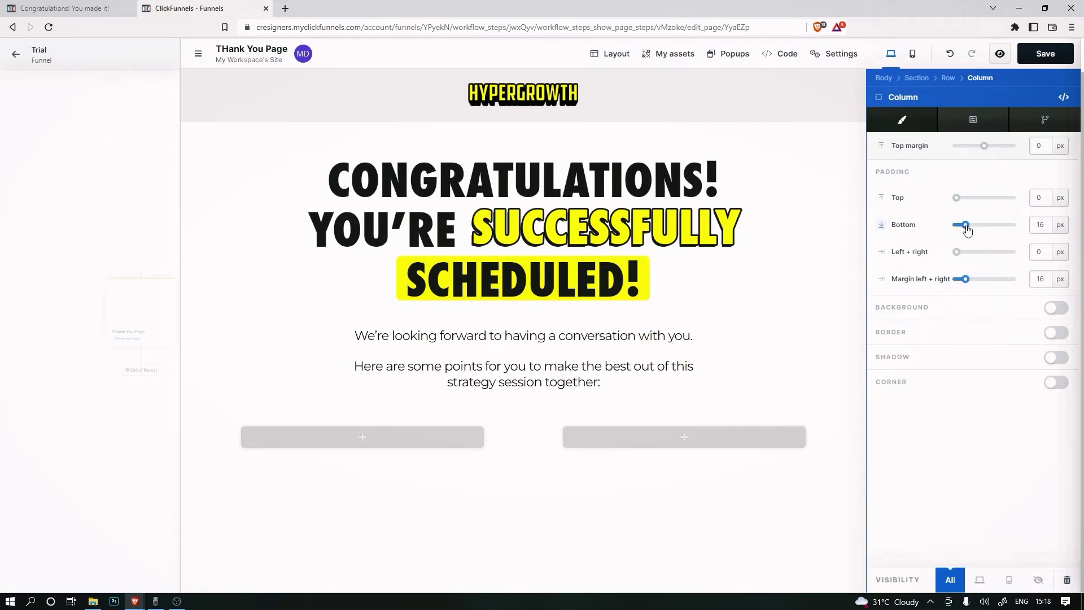
left_click_drag(956, 203, 969, 203)
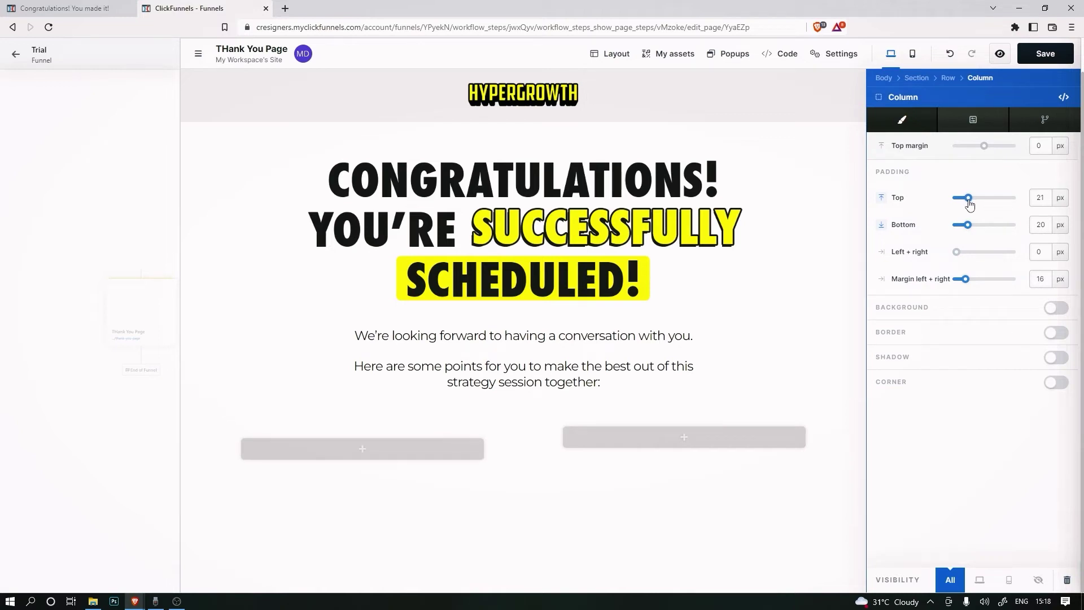
- Enable the background of the new row's first column and make it white
left_click(1056, 309)
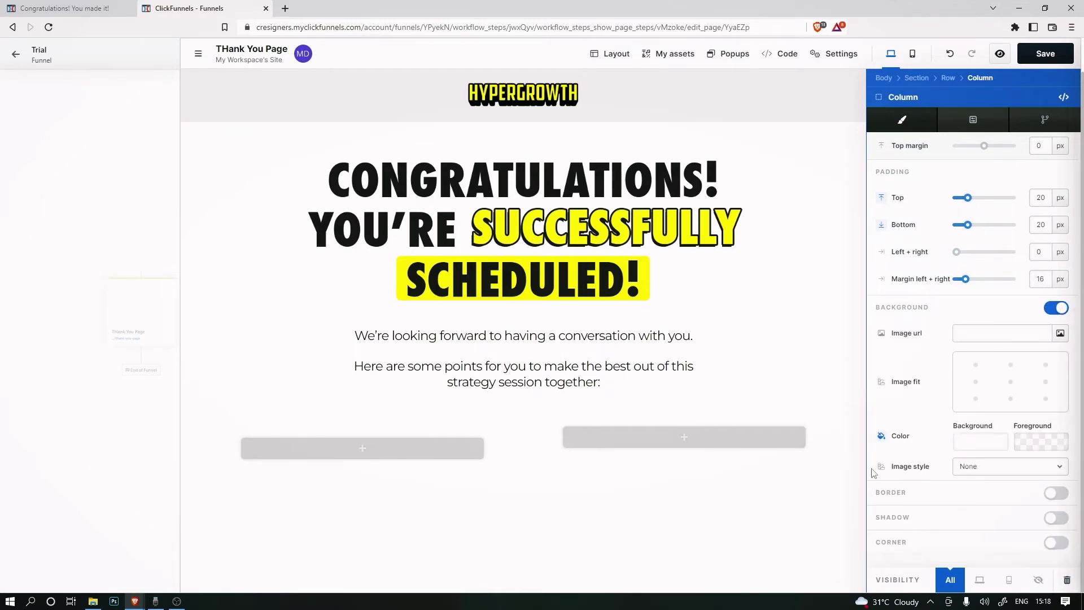
left_click(637, 446)
left_click(638, 444)
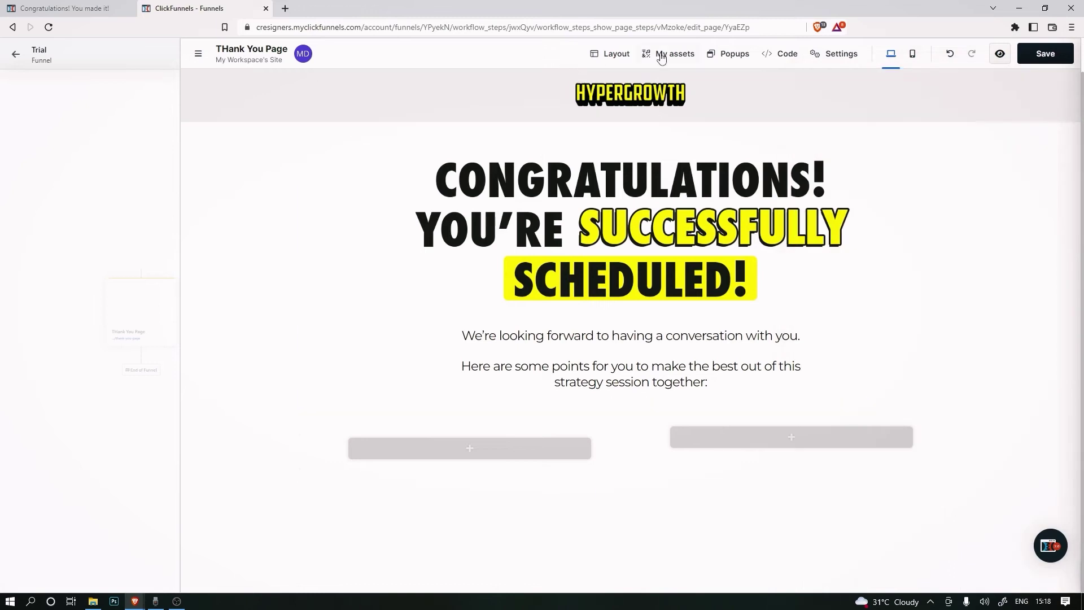
- Give the row's second column a white background and set its top and bottom padding to 20 px
left_click(617, 57)
left_click(937, 382)
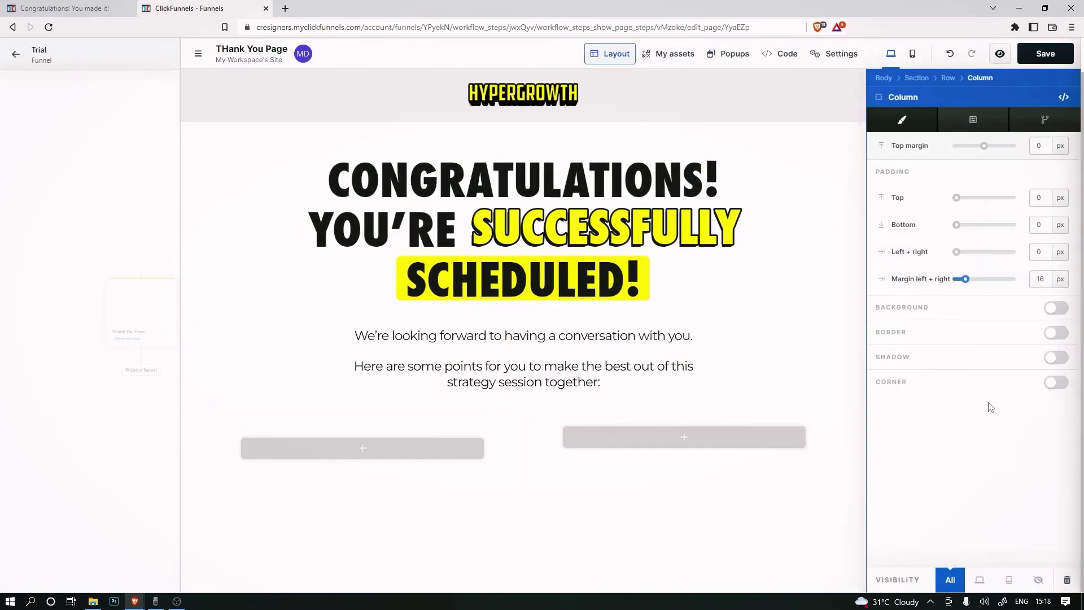
left_click(1054, 309)
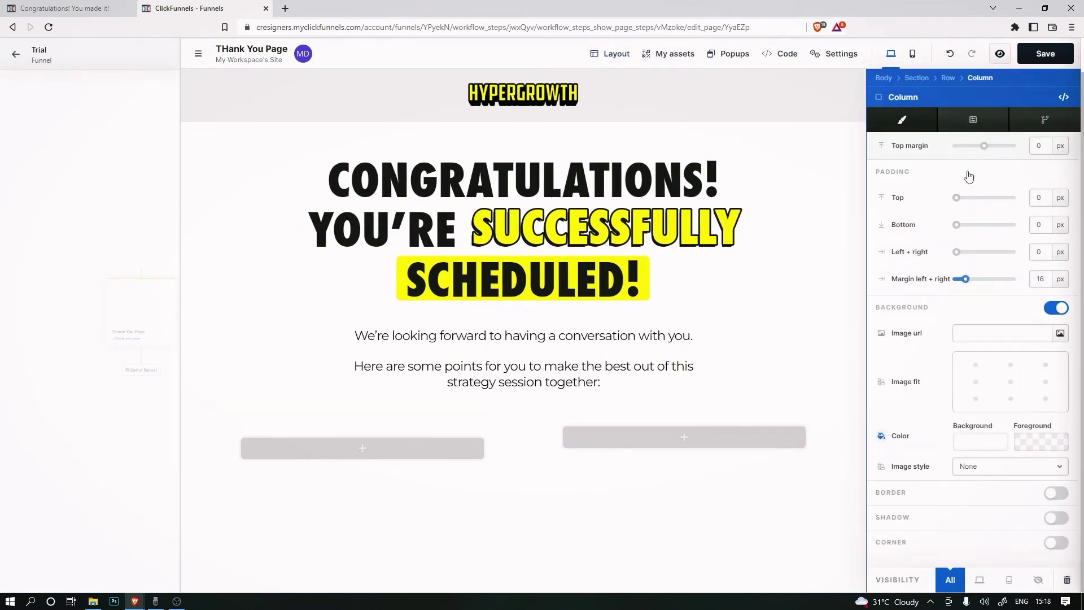
left_click_drag(956, 202, 968, 206)
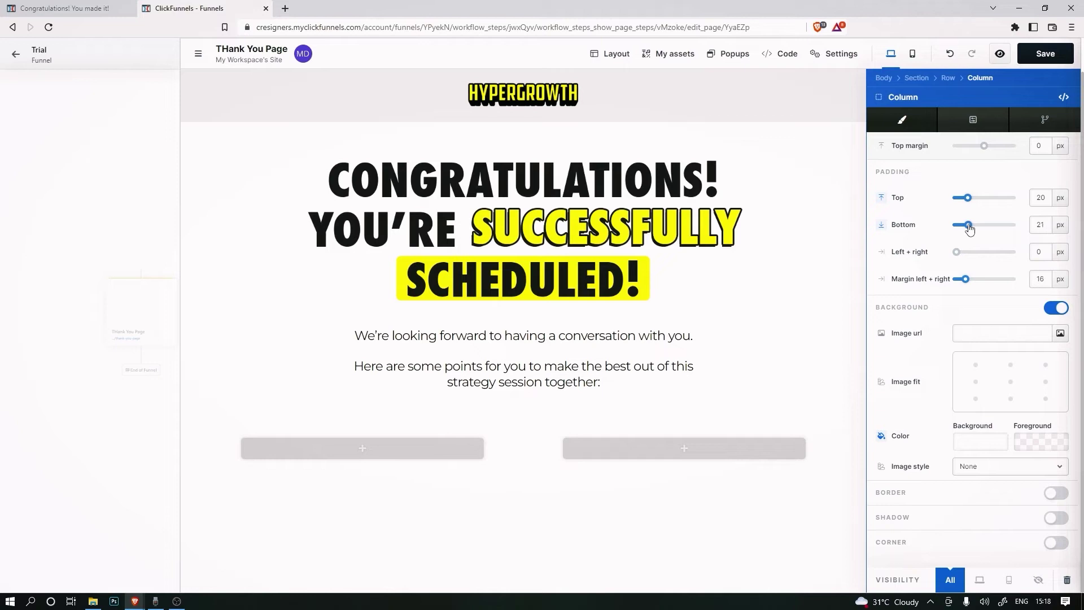
- Add a bullet list to the row's first column and copy the first checklist item's text from the classic page
left_click(363, 447)
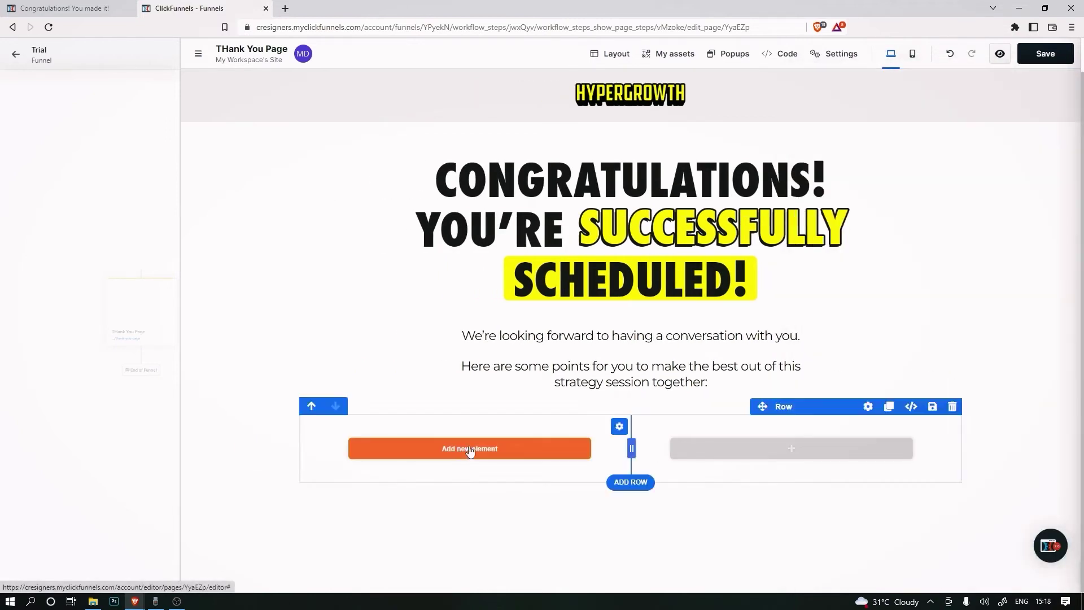
left_click(922, 254)
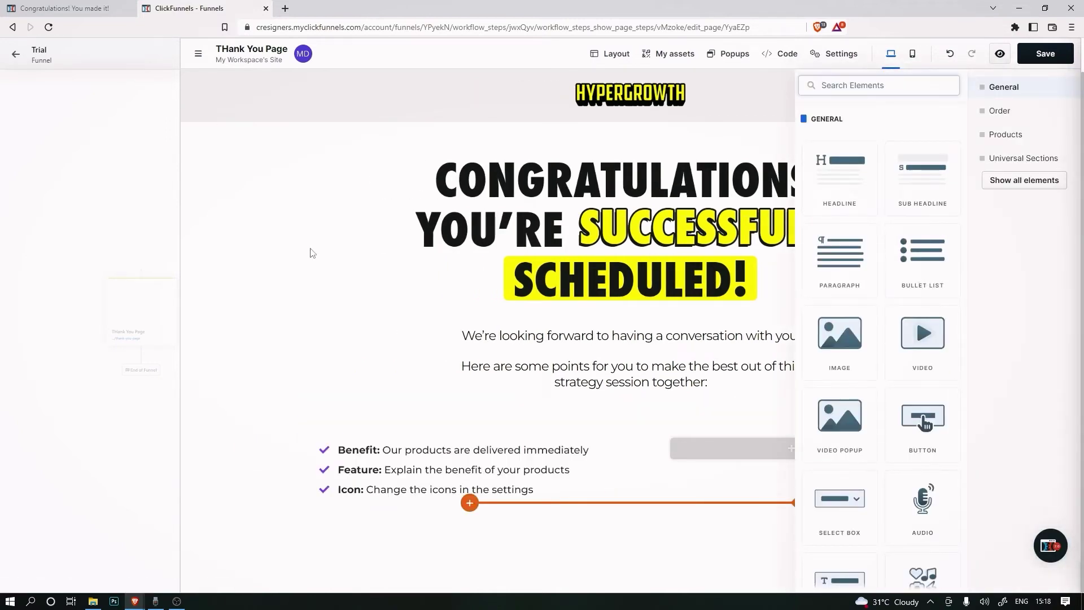
left_click(84, 7)
triple_click(426, 316)
key("ctrl+c")
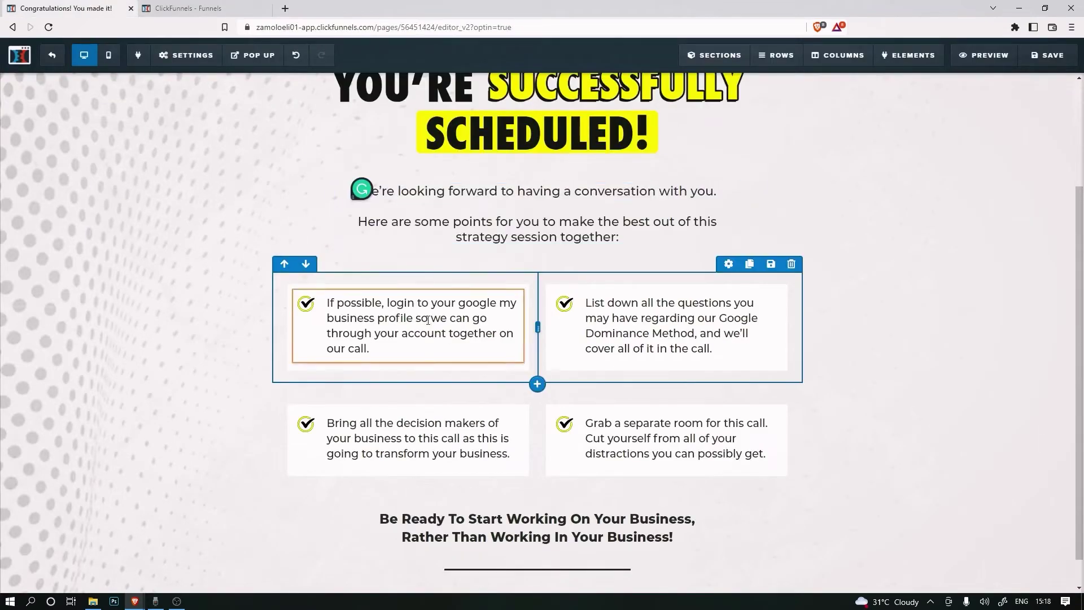
- Replace the bullet list's sample items with the copied text beginning "If possible, login to your google my business profile"
left_click(202, 8)
triple_click(468, 473)
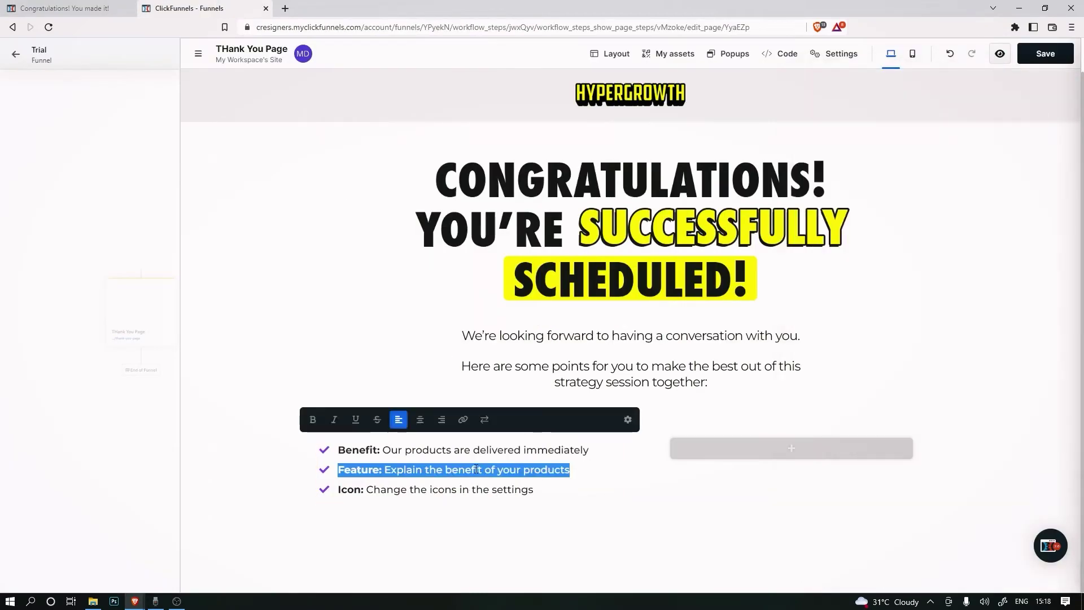
left_click(554, 489)
key("Return")
key("ctrl+v")
left_click_drag(534, 489, 323, 457)
key("BackSpace")
key("BackSpace")
left_click(736, 486)
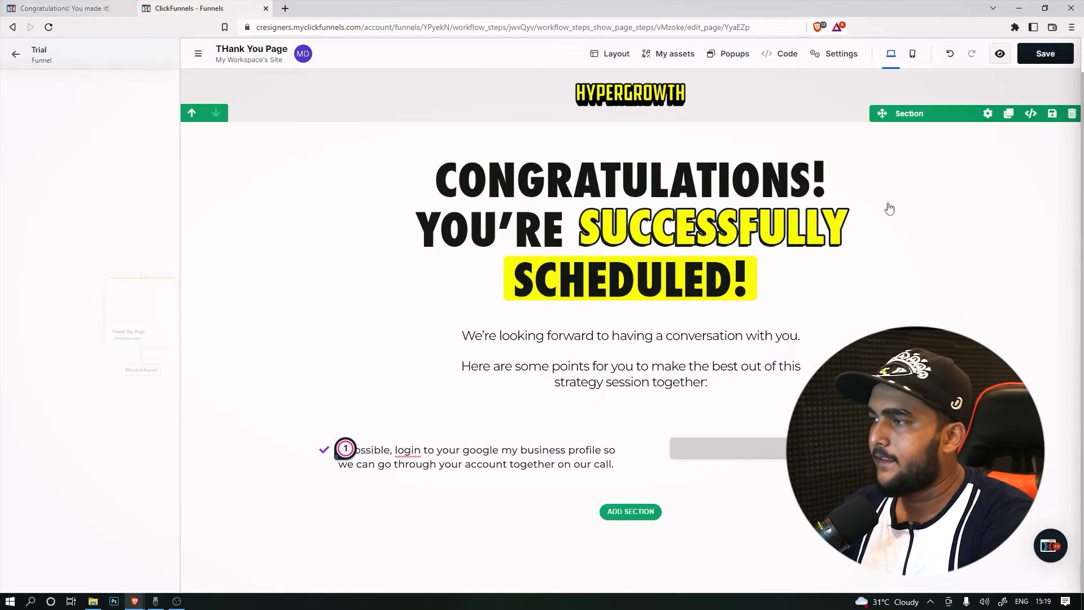
- Enable the main section's background and apply the grey halftone-dot image from the image gallery
left_click(1010, 140)
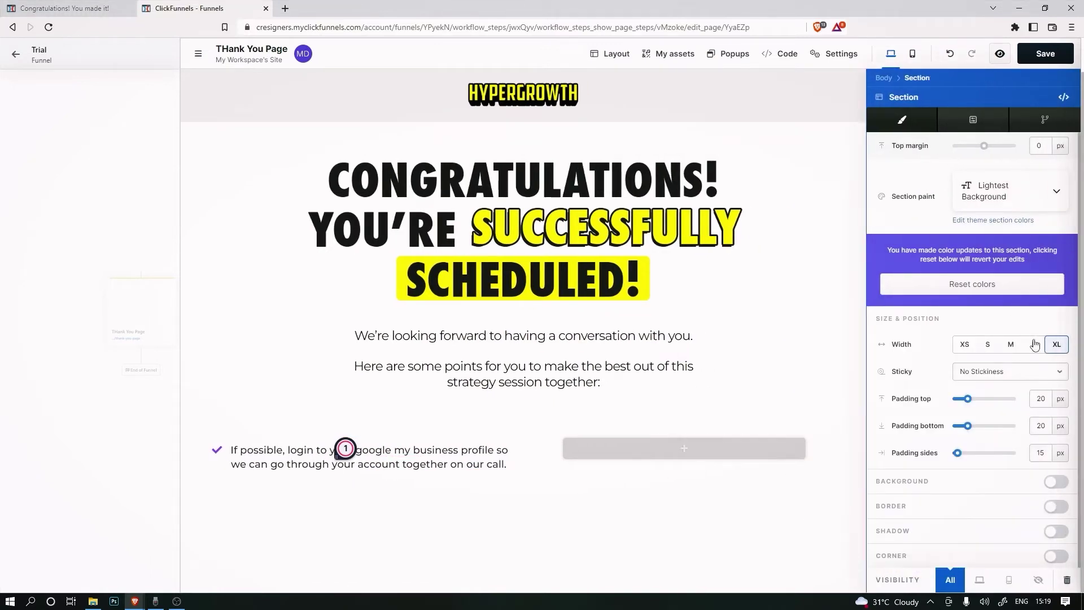
scroll(1030, 394, "down", 1)
left_click(1056, 478)
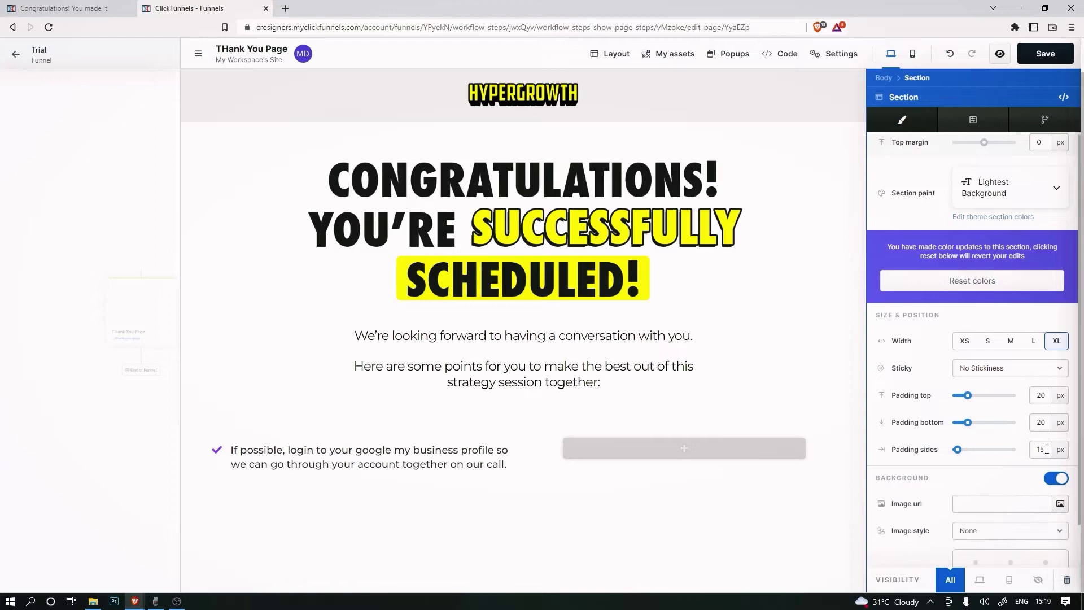
scroll(1056, 480, "down", 3)
left_click(1060, 317)
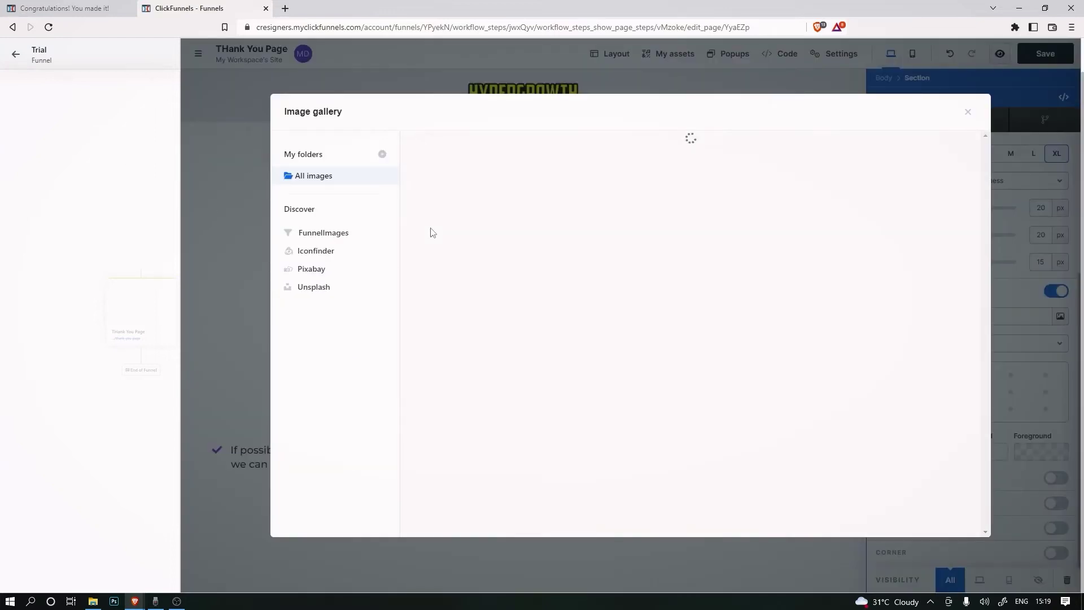
left_click(588, 193)
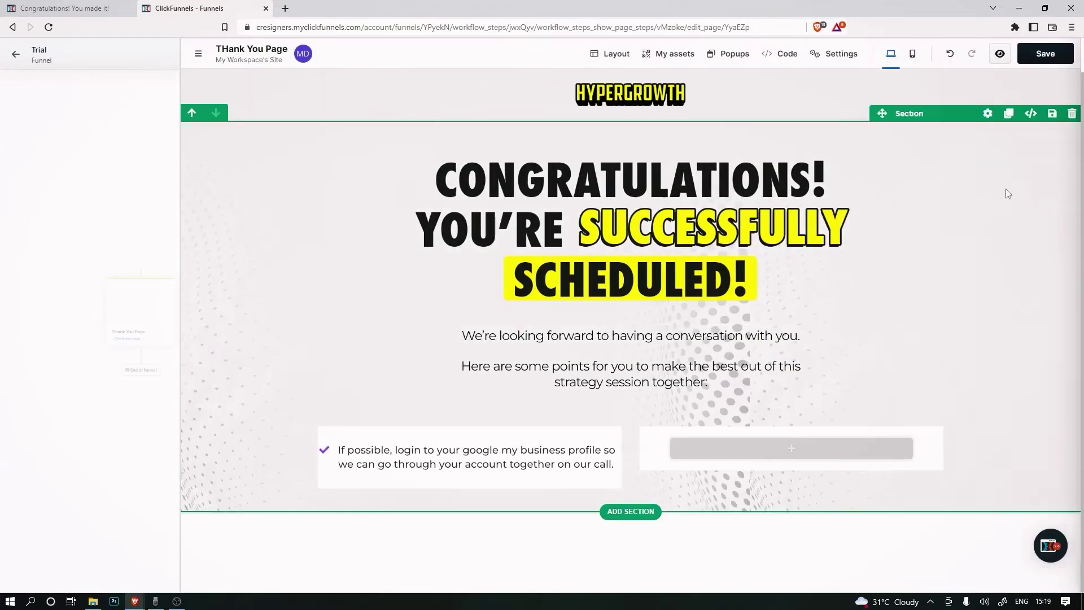
- Change the section's background image style so the halftone image spans the full section width
left_click(987, 115)
scroll(1020, 290, "down", 3)
left_click(1046, 206)
scroll(1057, 238, "down", 1)
left_click(1011, 348)
left_click(1016, 387)
left_click(847, 302)
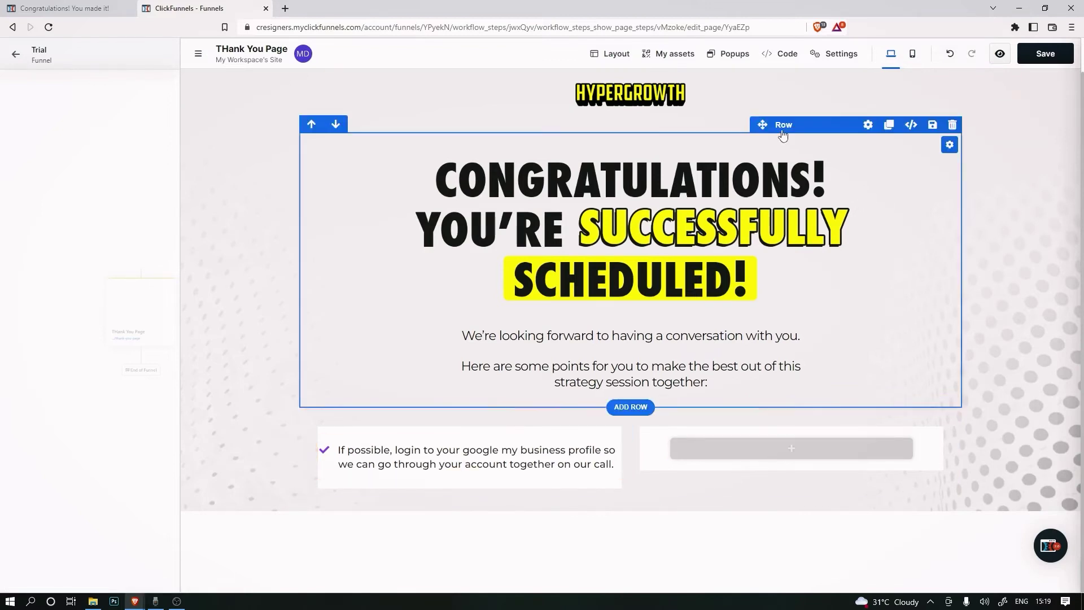
- Set the left and right padding of the checklist row's first column to 40 px
left_click(609, 56)
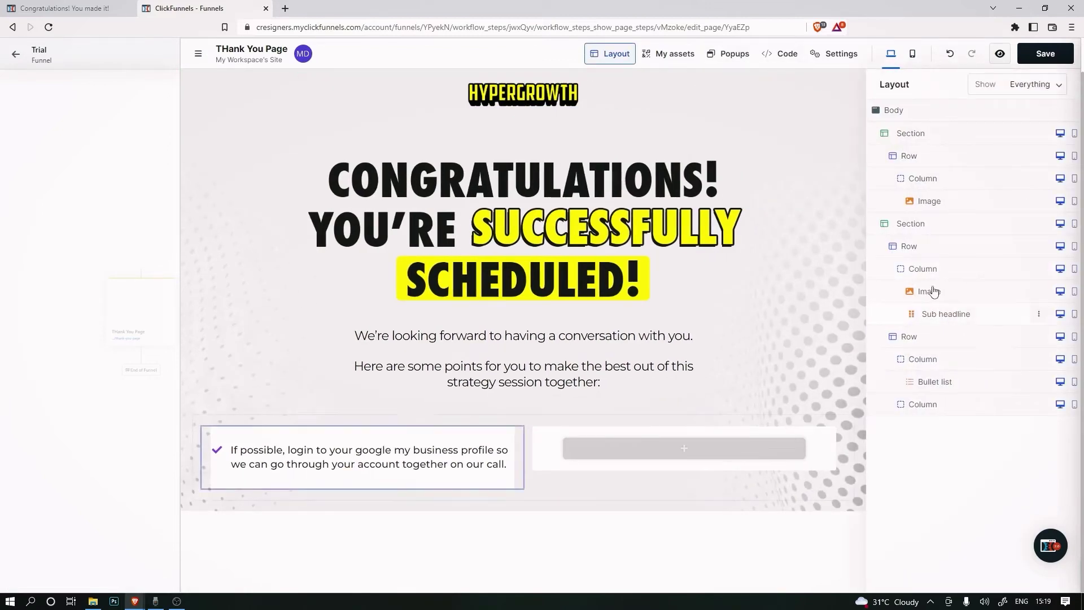
left_click(922, 358)
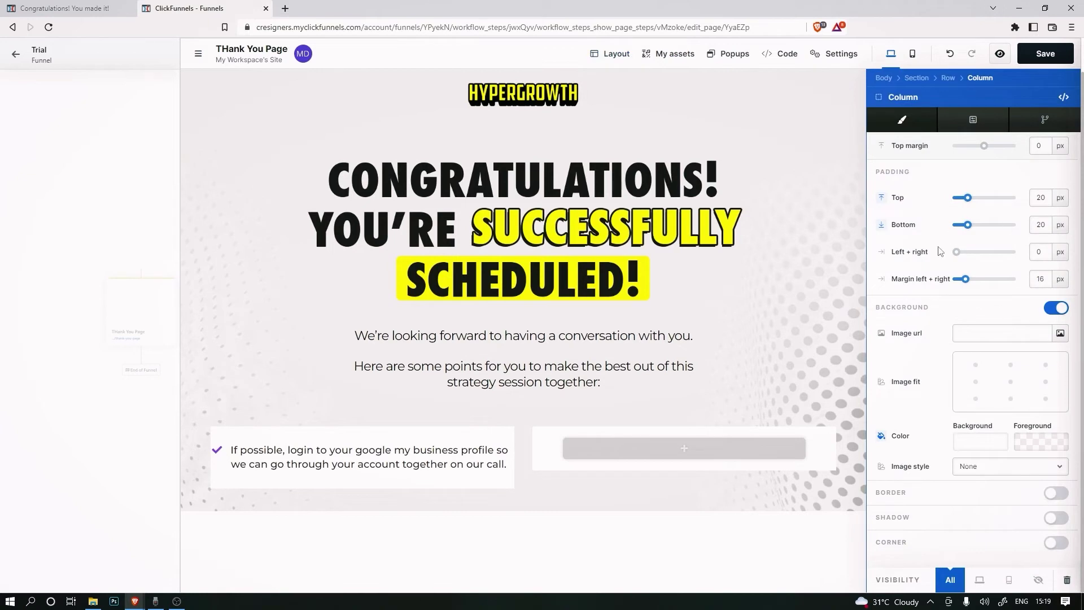
left_click_drag(958, 255, 960, 258)
- Set the bullet list's check icon size to 20 px and enlarge its text
left_click(471, 462)
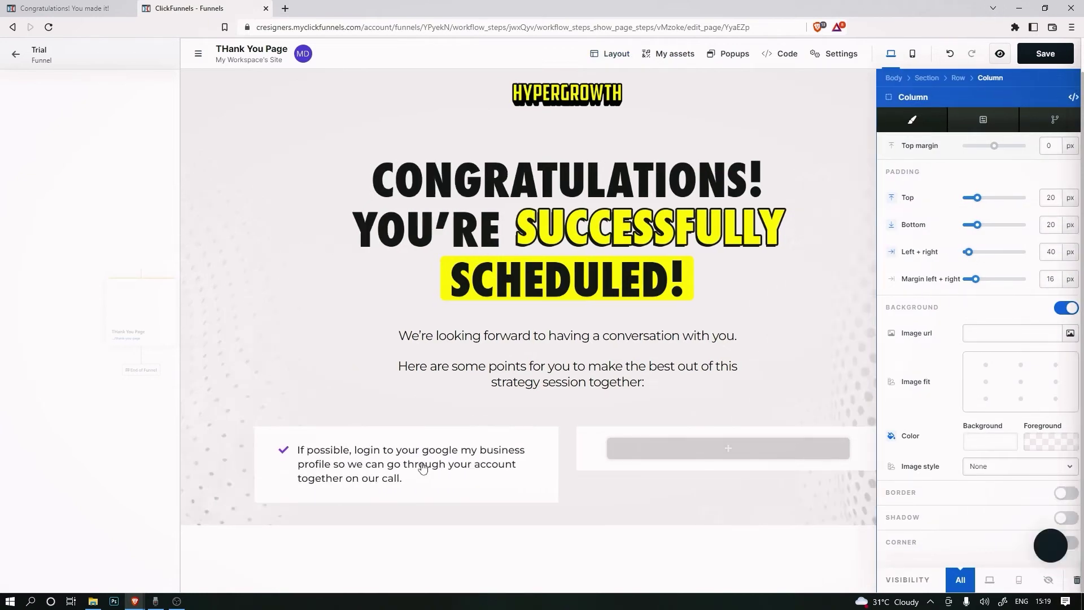
left_click(525, 429)
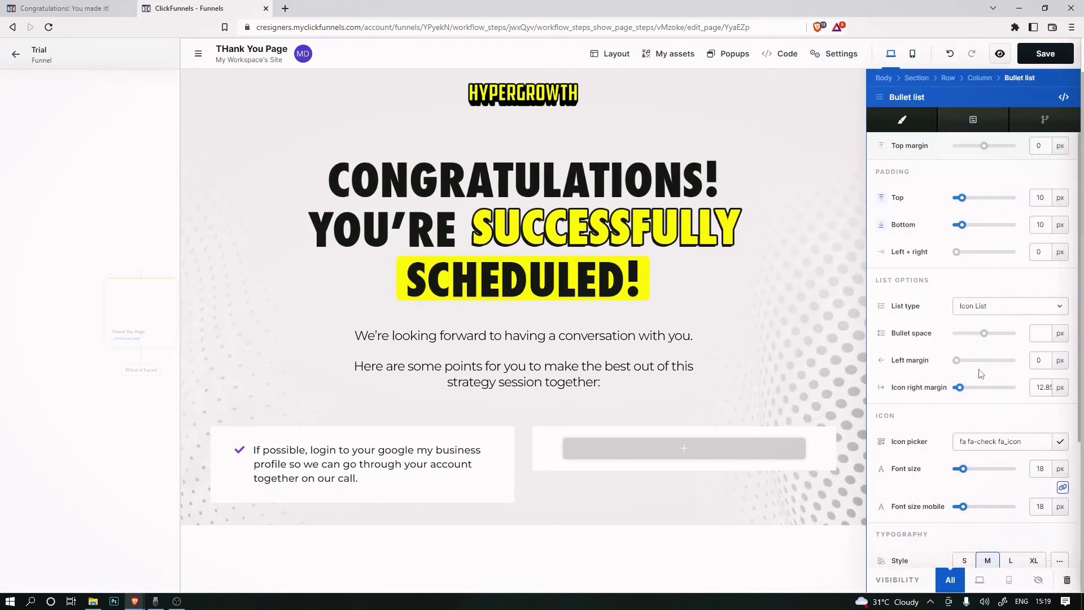
left_click_drag(965, 476, 968, 477)
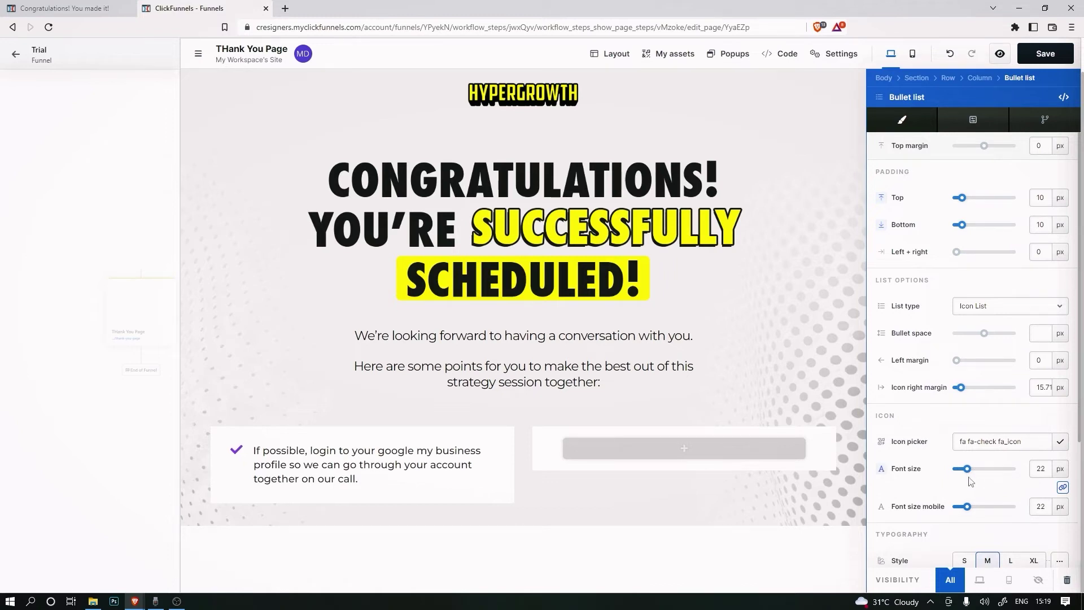
left_click_drag(968, 476, 967, 472)
scroll(1002, 421, "down", 6)
scroll(997, 322, "up", 8)
scroll(1045, 227, "down", 8)
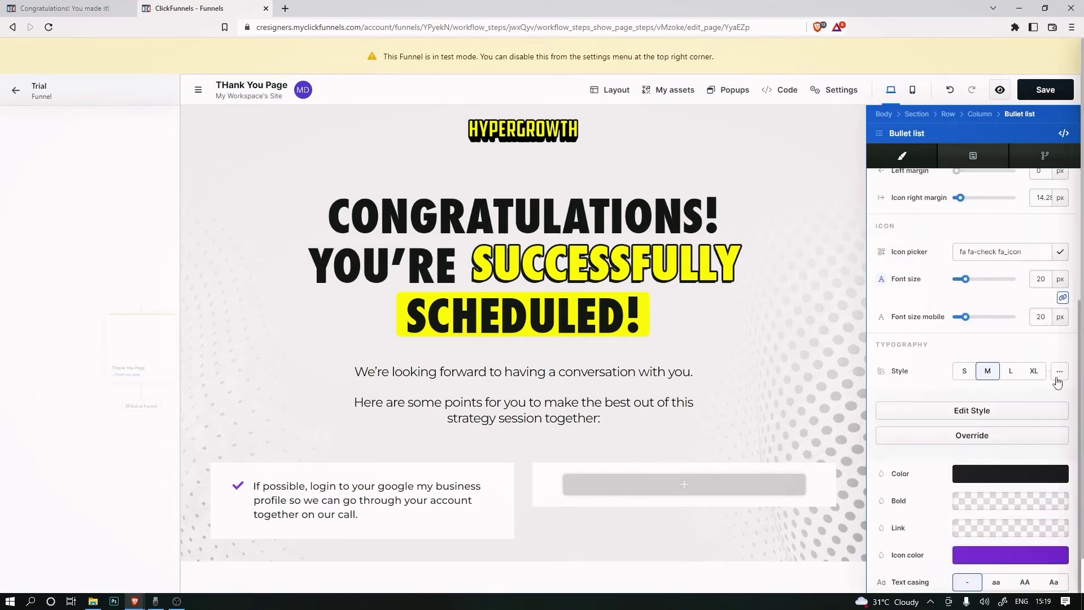
left_click_drag(965, 234, 965, 236)
- Duplicate the bullet list and move the copy into the row's second column
left_click(708, 491)
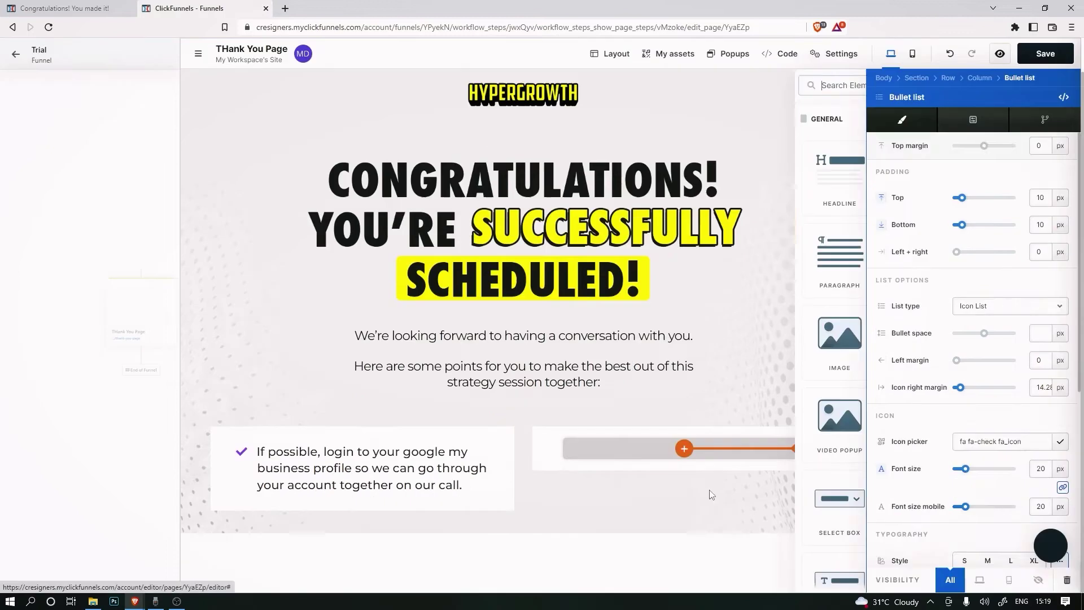
left_click(554, 452)
left_click(547, 432)
left_click_drag(505, 431, 747, 452)
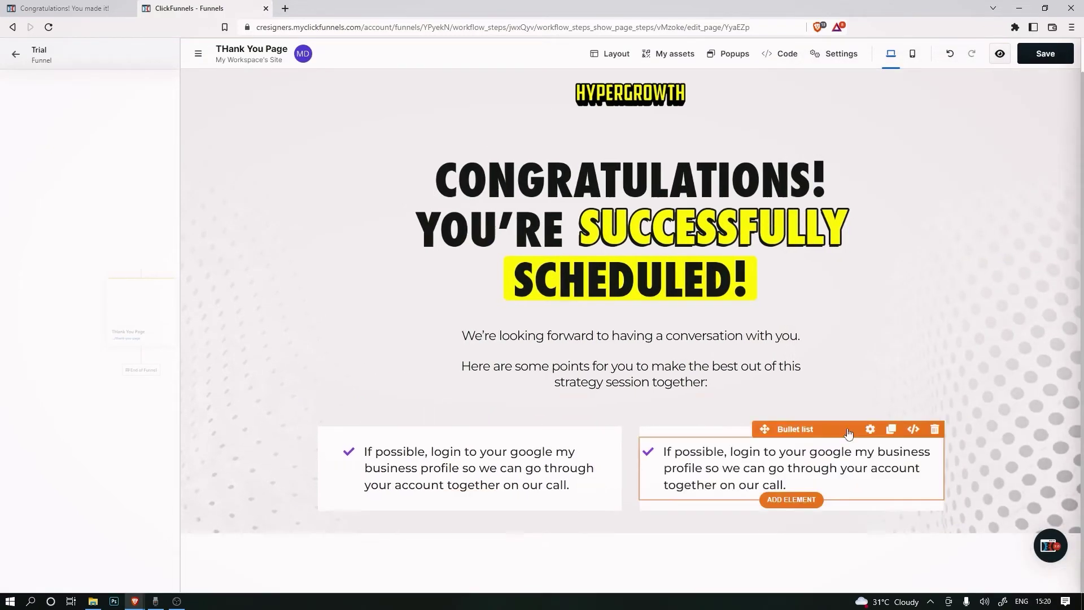
- Set the second column's left and right padding to 40 px and duplicate the two-column checklist row
left_click(611, 54)
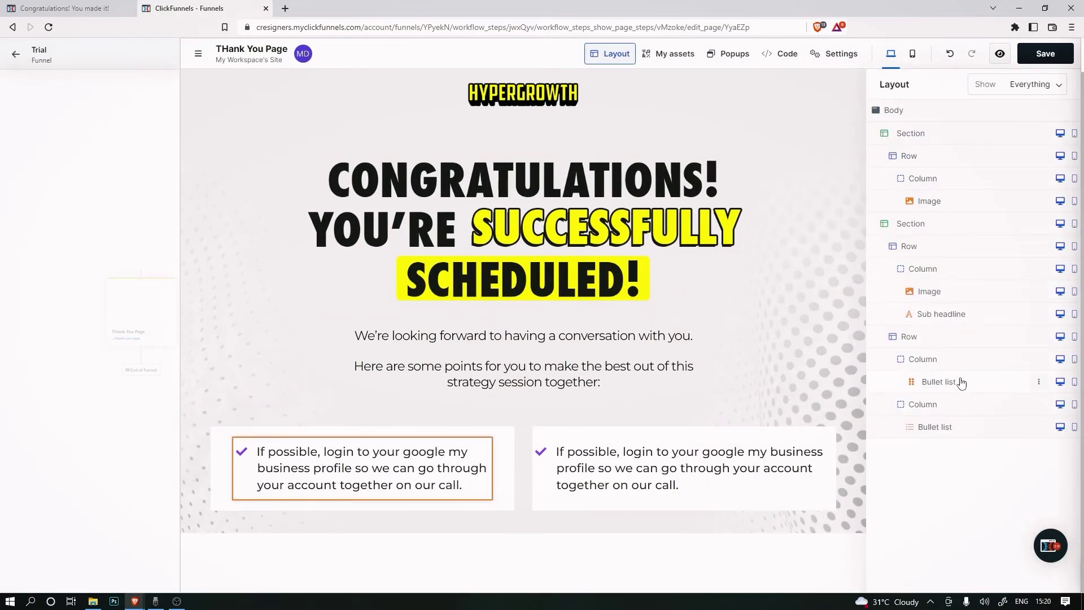
left_click(944, 406)
mouse_move(966, 282)
left_mouse_down()
mouse_move(960, 252)
mouse_move(960, 263)
left_mouse_up()
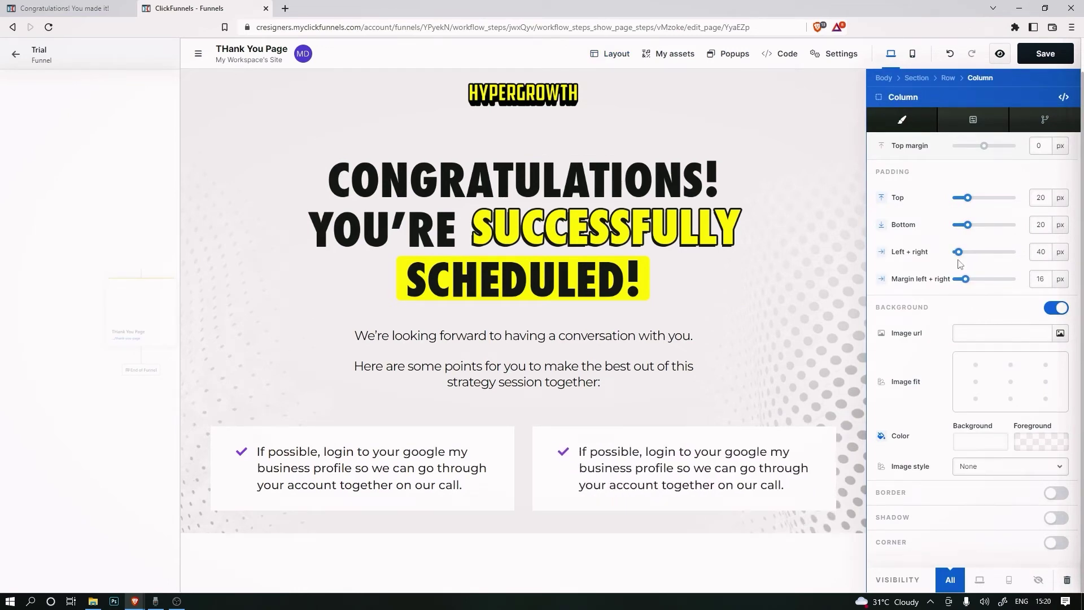
left_click(608, 412)
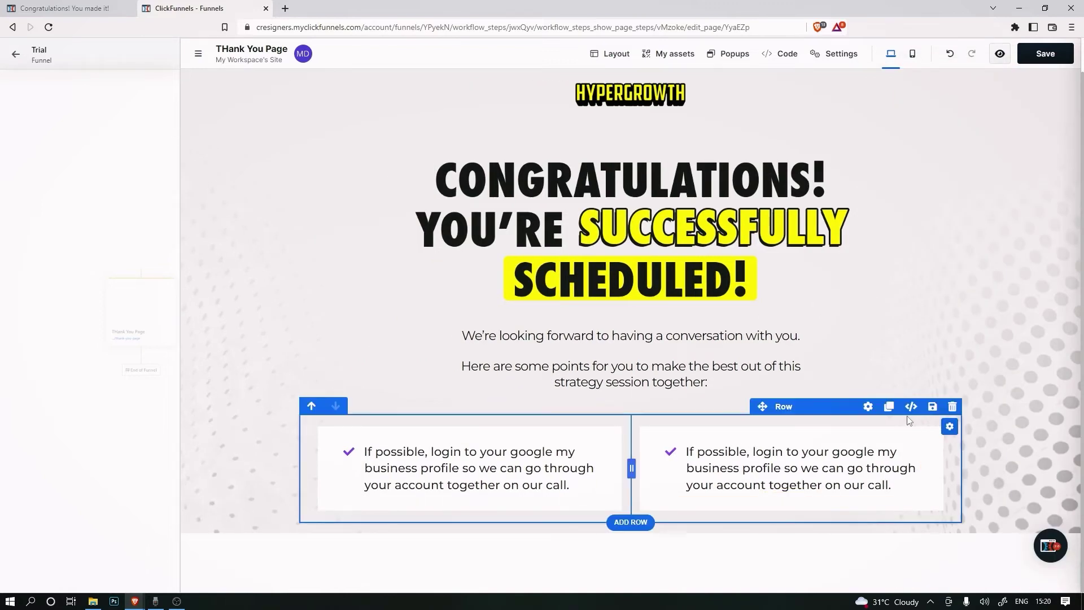
left_click(890, 408)
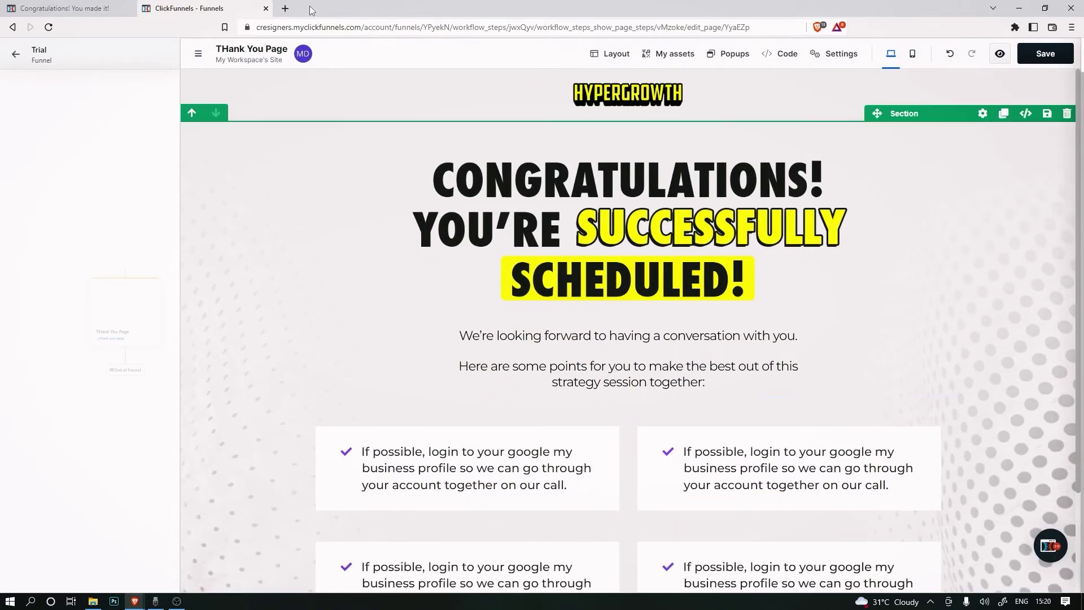
- Replace the first row's second item with the classic page's text beginning "List down all the questions you may have"
left_click(60, 8)
triple_click(628, 328)
key("ctrl+c")
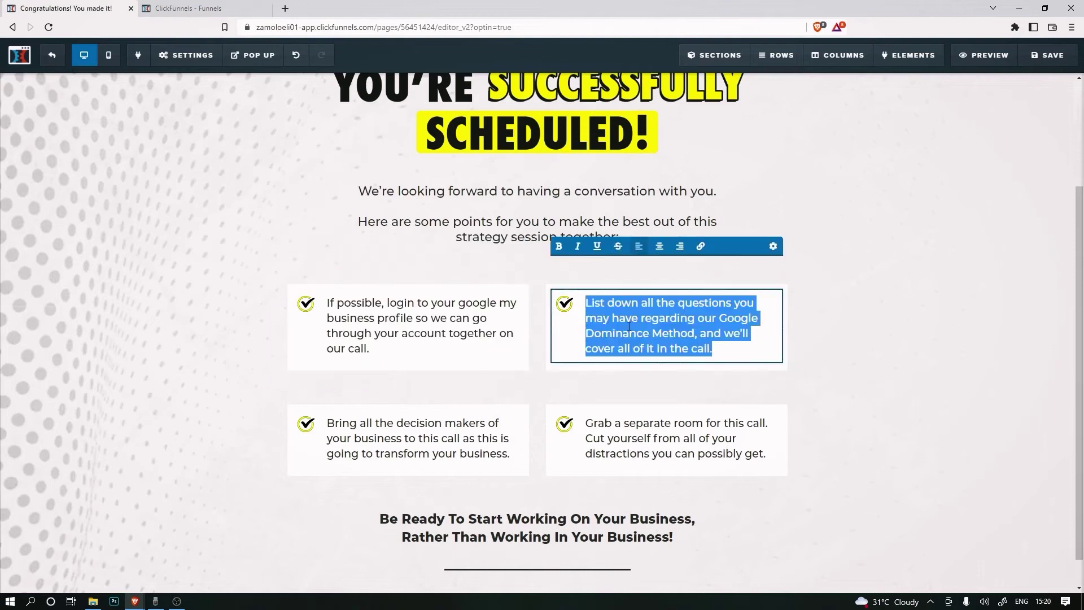
left_click(245, 8)
left_click(779, 483)
key("ctrl+a")
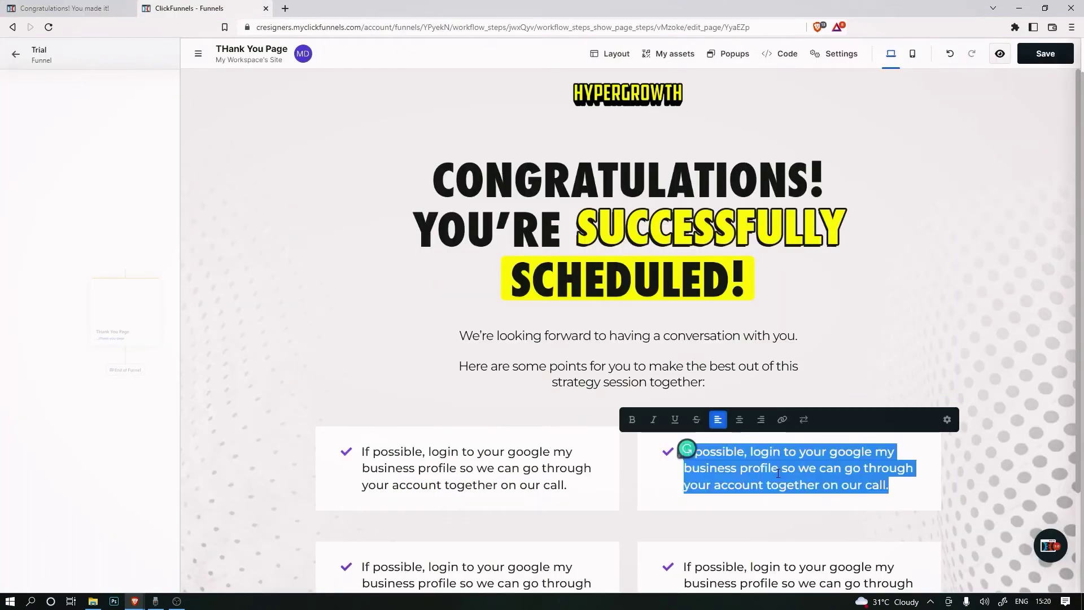
key("ctrl+v")
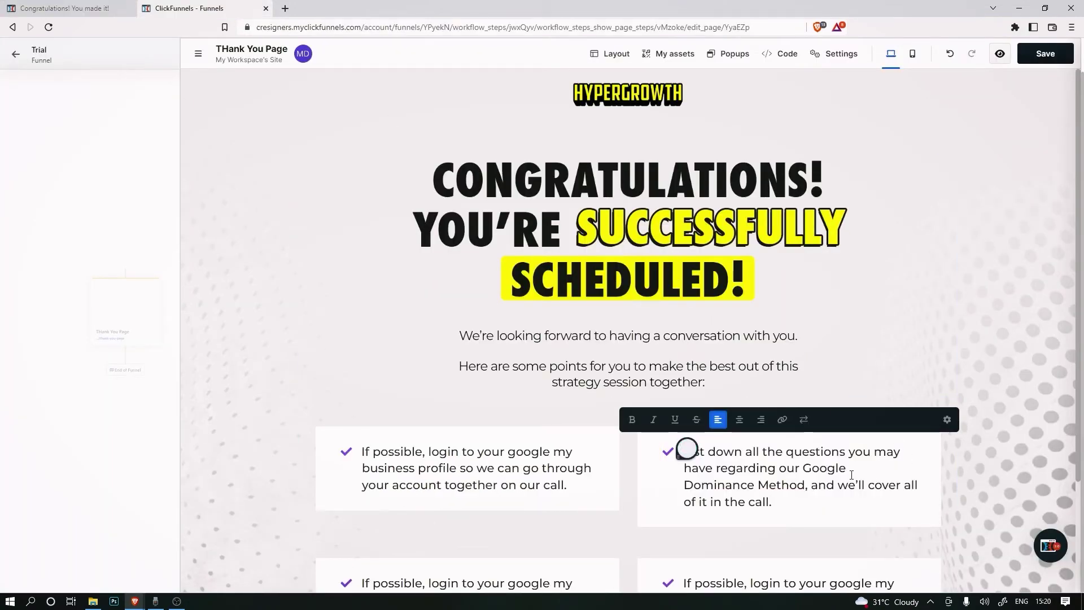
key("Delete")
- Replace the second row's first item with the classic page's text beginning "Bring all the decision makers of your business"
left_click(60, 9)
triple_click(393, 451)
key("ctrl+c")
left_click(205, 8)
scroll(499, 507, "down", 2)
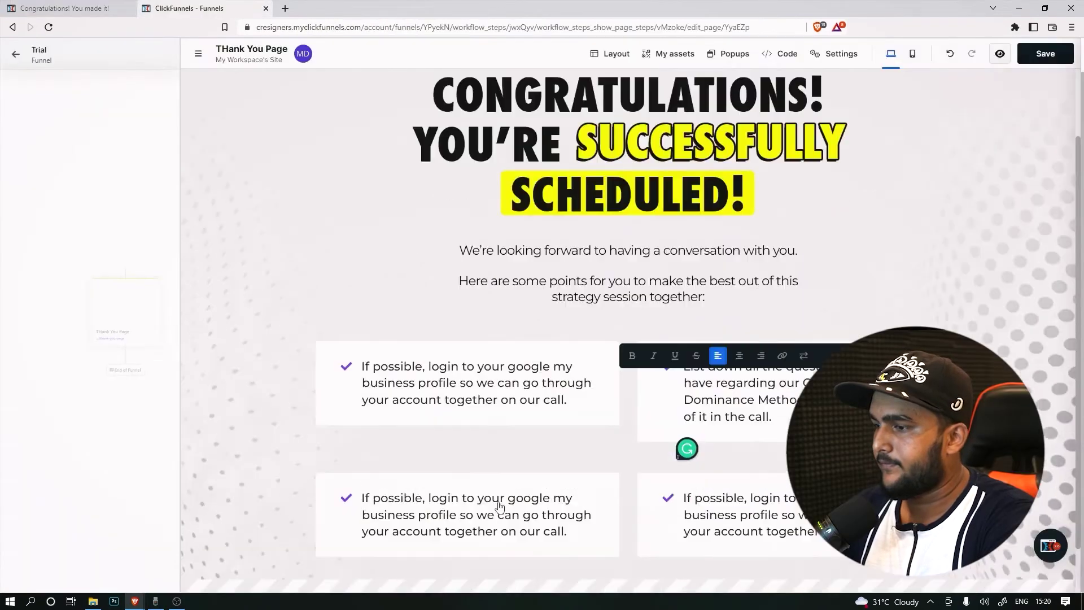
triple_click(486, 458)
key("ctrl+v")
- Replace the second row's second item with the classic page's text beginning "Grab a separate room for this call"
left_click(68, 8)
left_click(674, 434)
key("ctrl+c")
left_click(245, 8)
triple_click(790, 469)
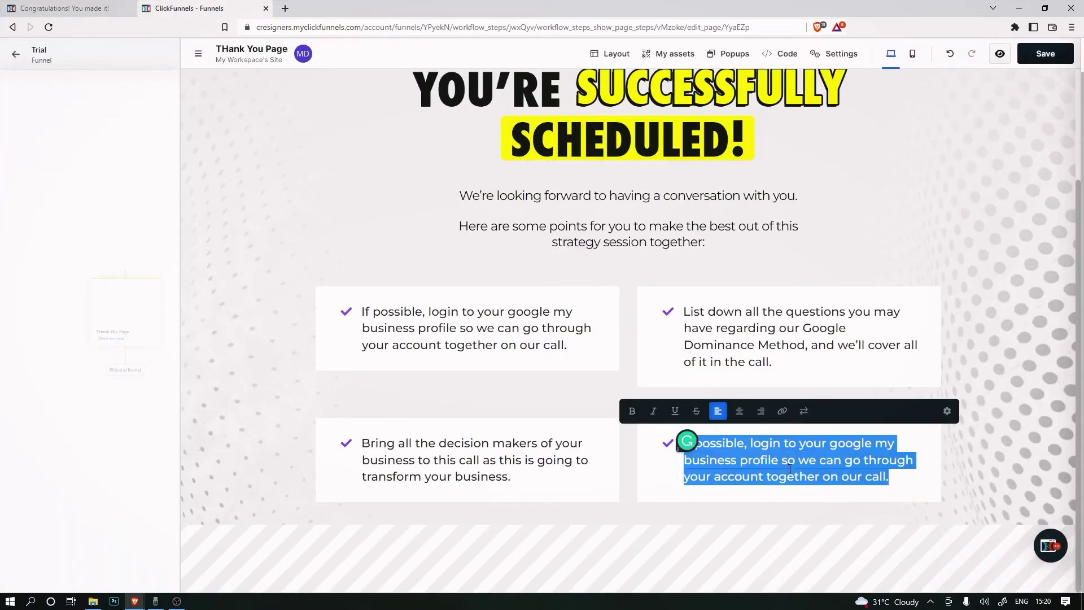
key("ctrl+v")
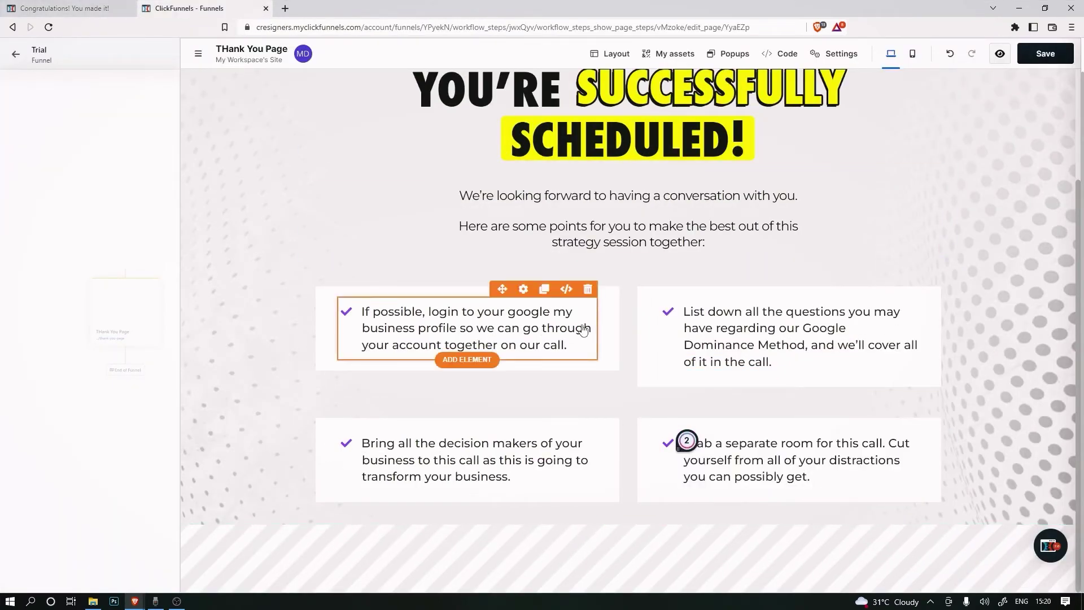
- Correct "login" to "log in" in the first checklist item
left_click(584, 330)
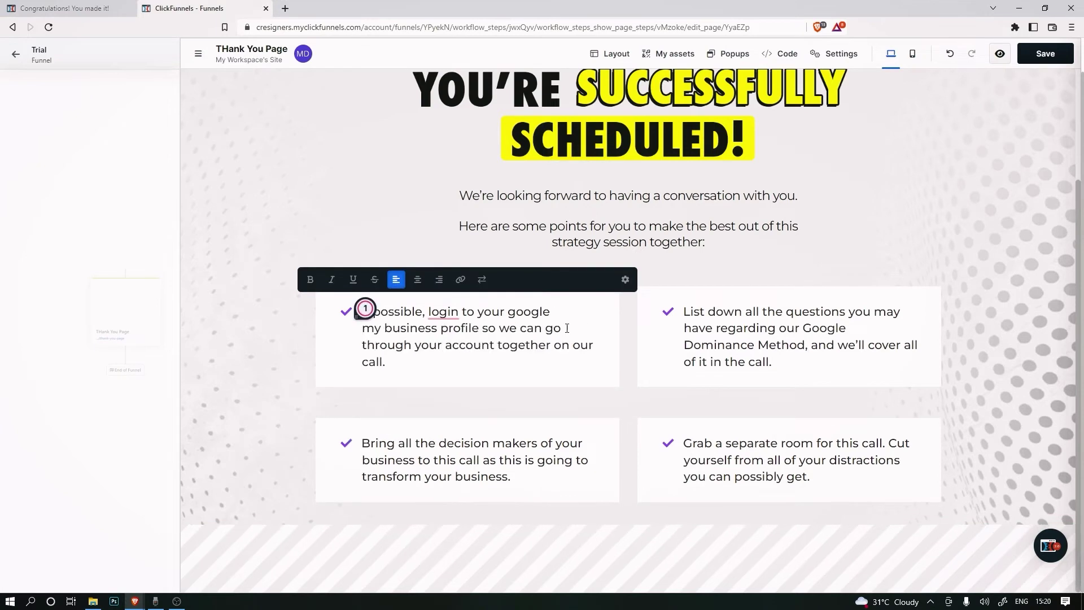
mouse_move(444, 313)
left_click(460, 344)
- Copy the closing line "Be Ready To Start Working On Your Business, Rather Than Working In Your Business!" from the classic page
left_click(96, 6)
scroll(561, 501, "down", 1)
left_click(562, 496)
key("ctrl+a")
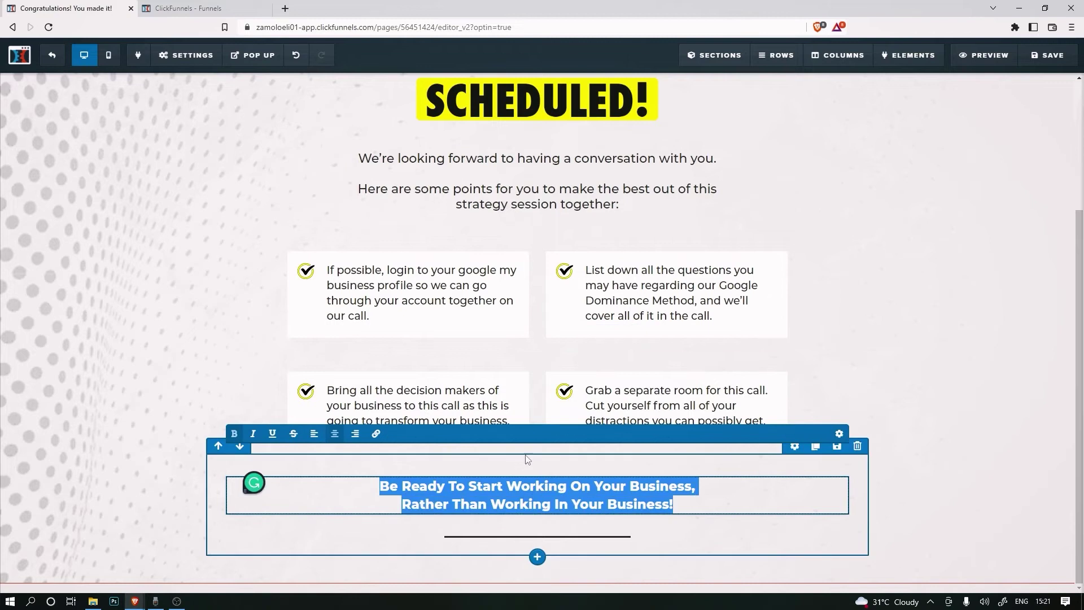
- Add a one-column row below the checklist with a sub headline and replace its text with the copied closing line
left_click(189, 8)
left_click(628, 513)
left_click(840, 181)
left_click(646, 537)
left_click(593, 539)
left_click(923, 175)
triple_click(657, 535)
key("ctrl+v")
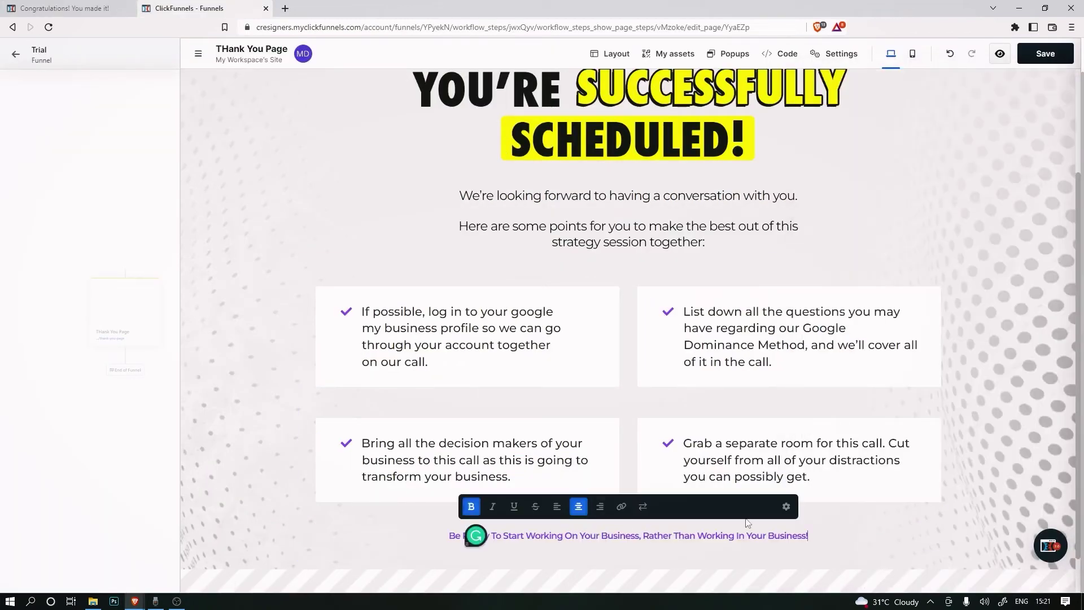
- Set the closing sub headline's text color to black (000000)
left_click(774, 499)
left_click(975, 408)
left_click_drag(903, 402, 785, 513)
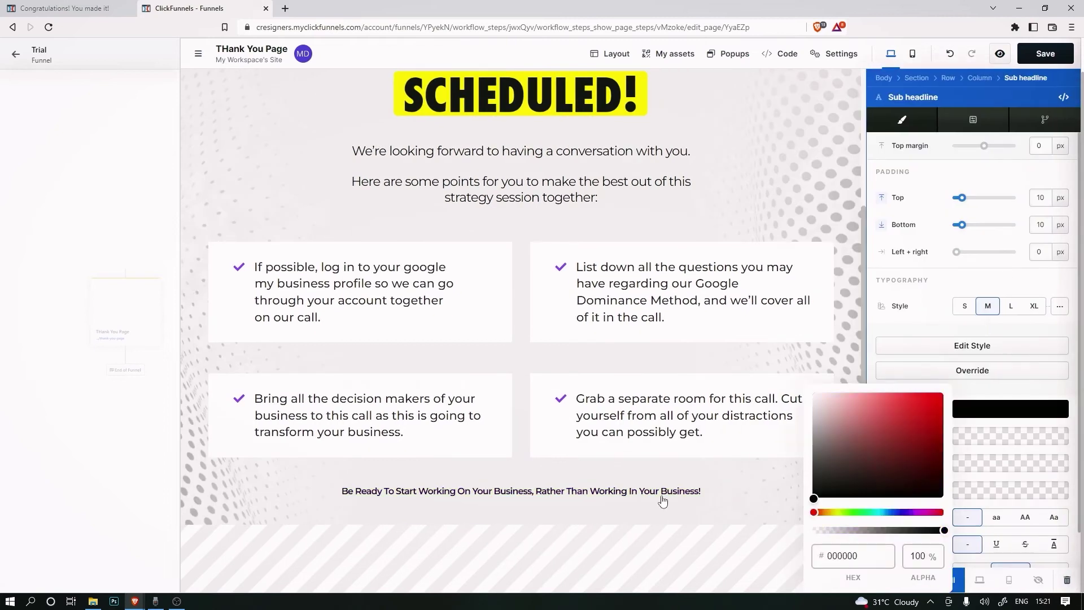
- Set the closing sub headline's font size to 1.83 rem and its left and right padding to 193 px
left_click(663, 499)
left_click(868, 472)
left_click(1060, 310)
left_click_drag(963, 165, 967, 170)
scroll(997, 278, "up", 4)
left_click_drag(956, 252, 968, 253)
left_click(646, 477)
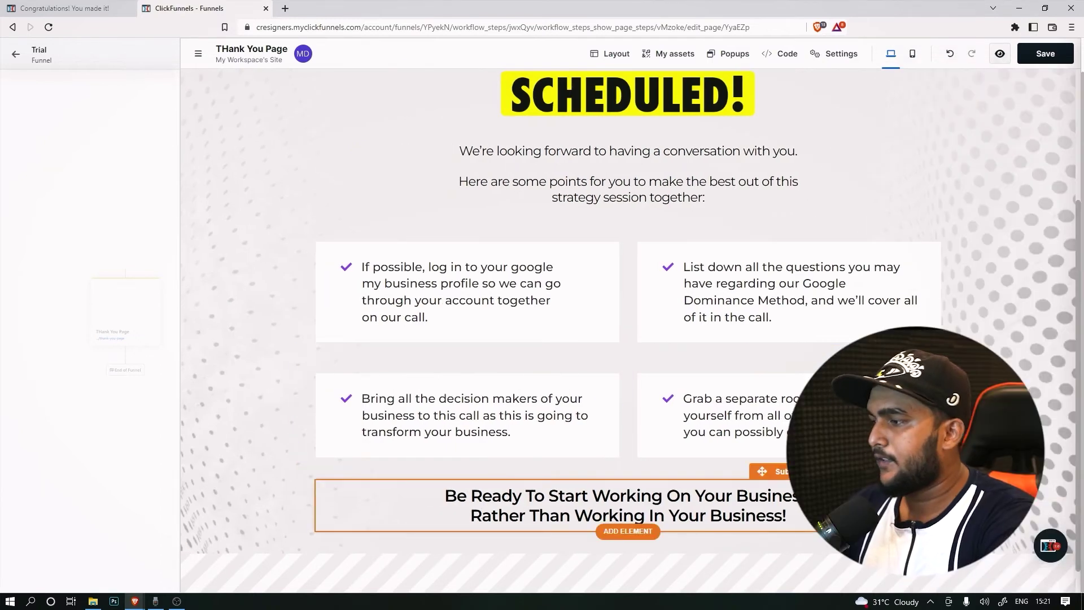
- Set the closing sub headline's desktop line height to 135%
left_click(802, 512)
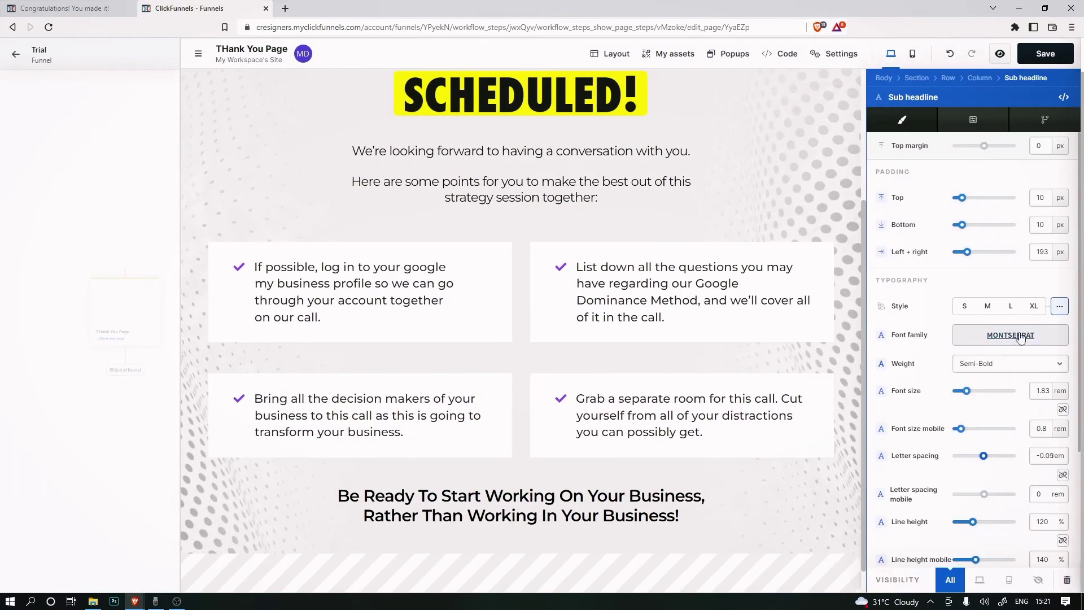
scroll(1021, 359, "down", 2)
scroll(1011, 305, "up", 1)
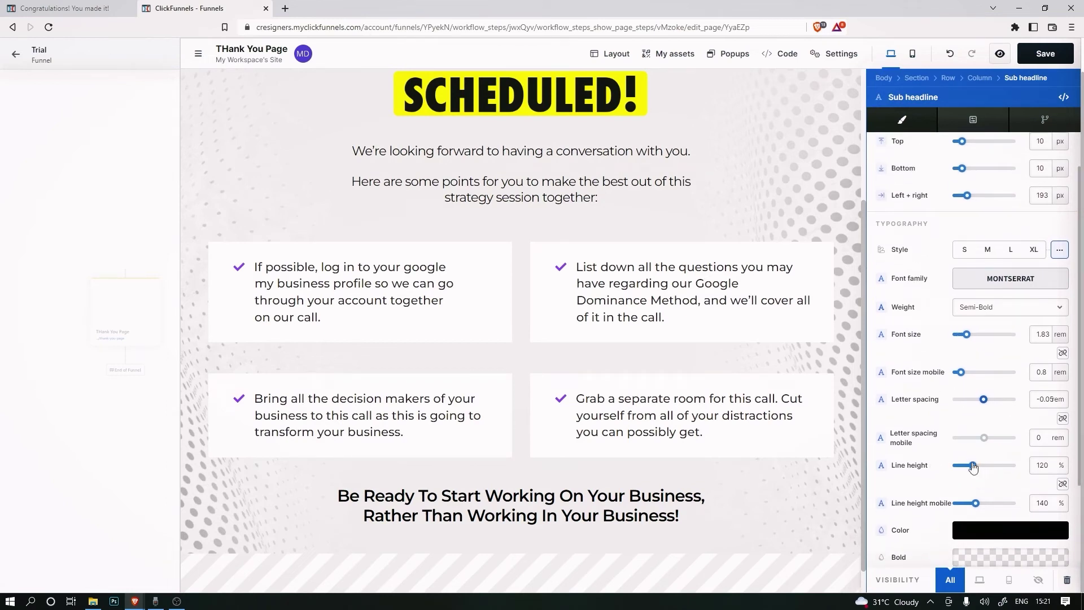
left_click_drag(973, 467, 976, 469)
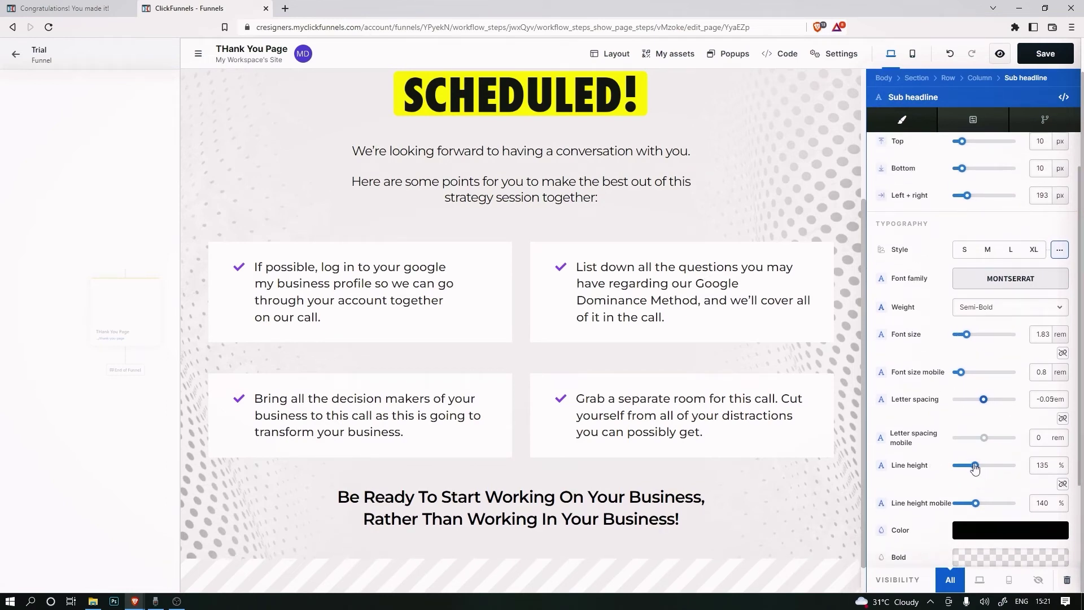
left_click(701, 479)
- Add a divider below the closing sub headline, 60% wide, 5 px high and centre-aligned
left_click(625, 501)
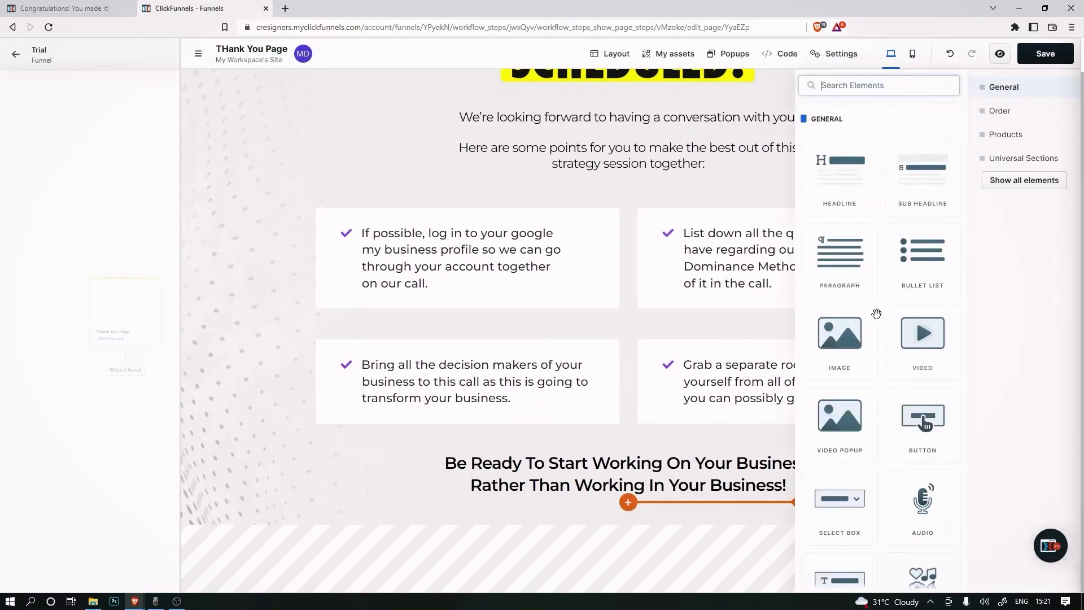
scroll(836, 418, "down", 2)
left_click(846, 288)
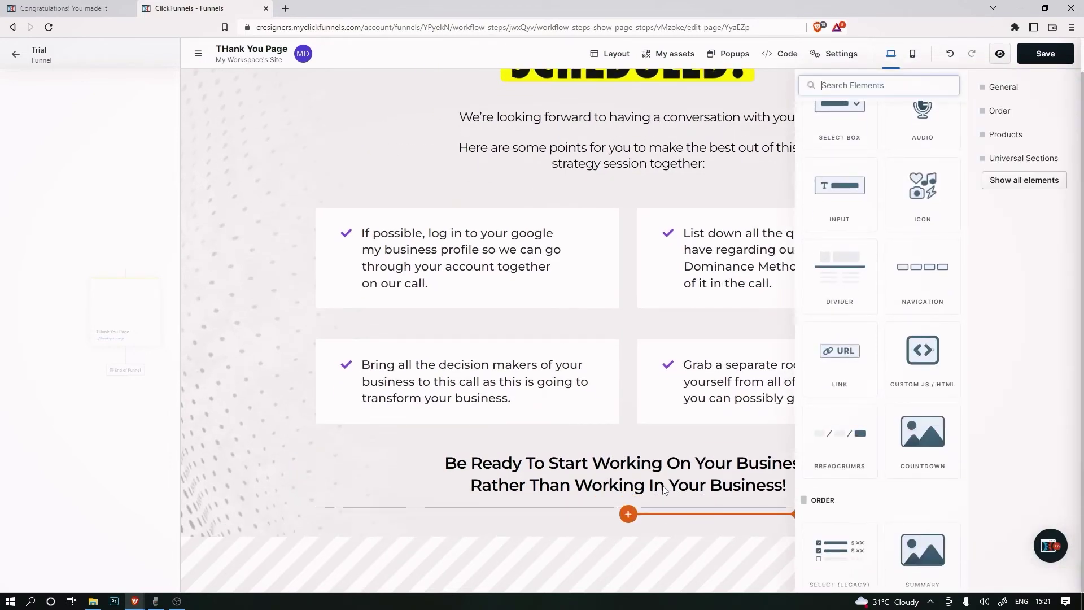
left_click(704, 512)
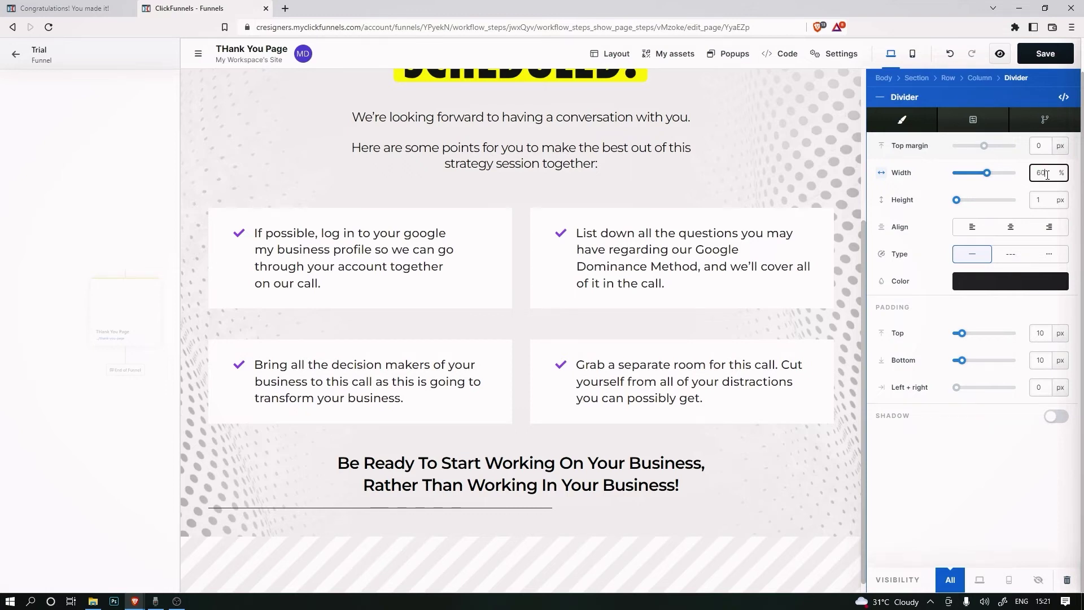
left_click_drag(961, 202, 961, 202)
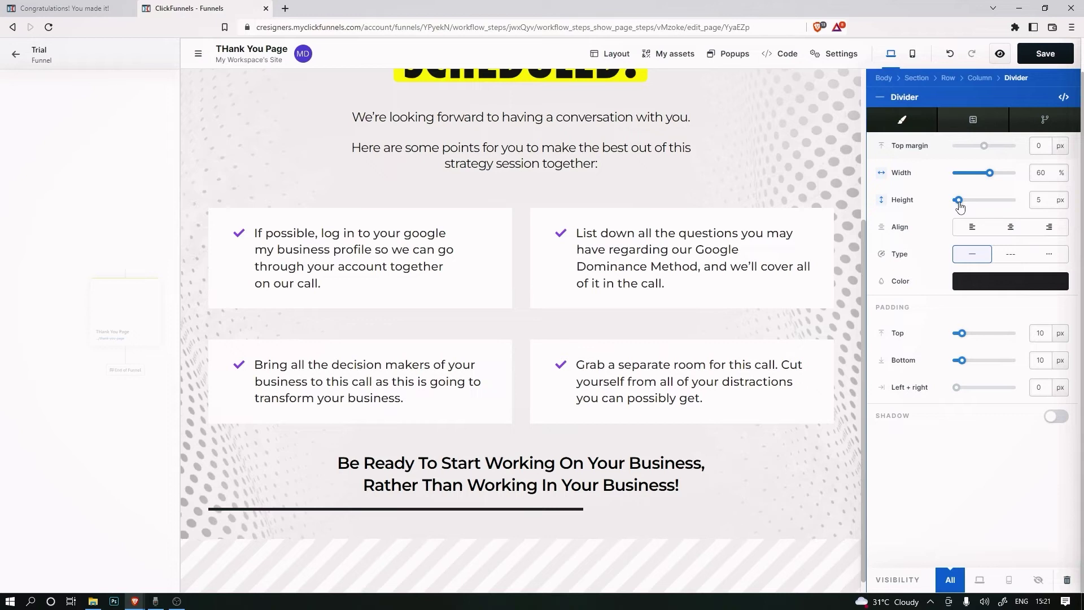
left_click(1012, 228)
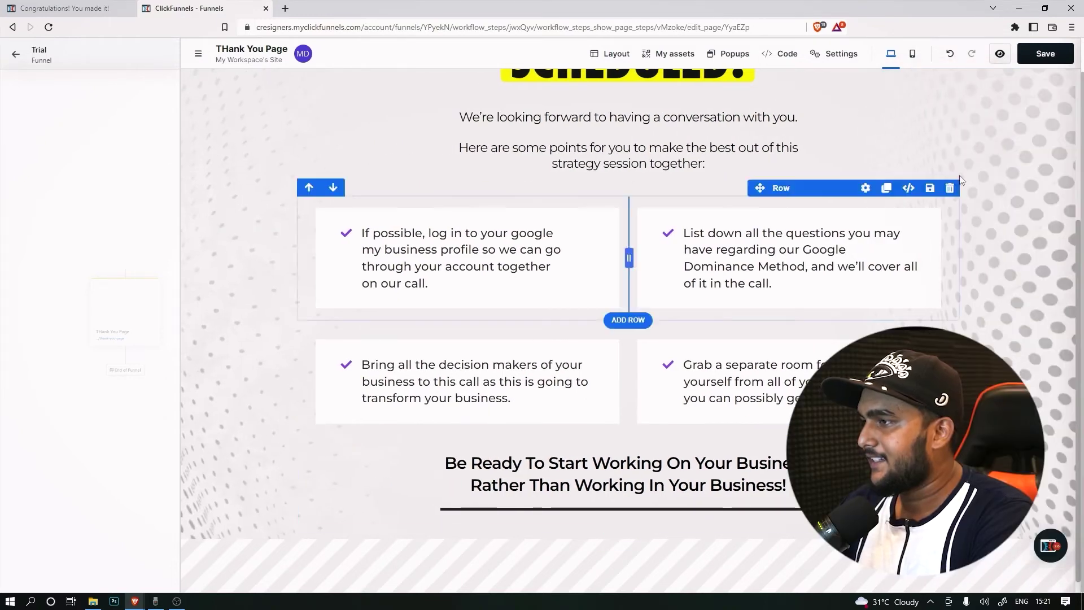
- Set the main section's bottom padding to 42 px and save the page
scroll(621, 339, "up", 4)
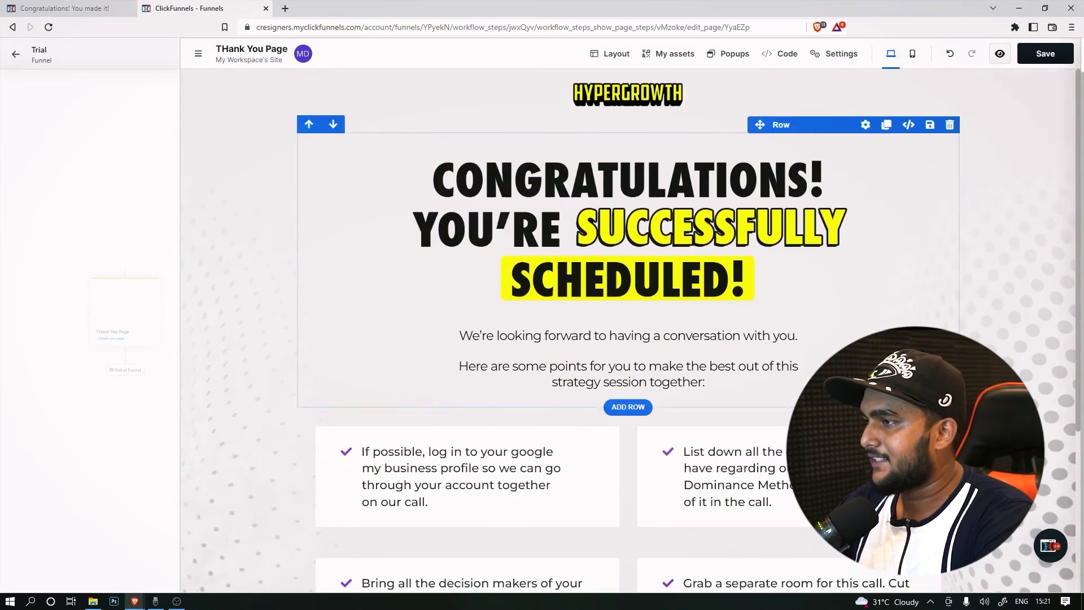
left_click(983, 149)
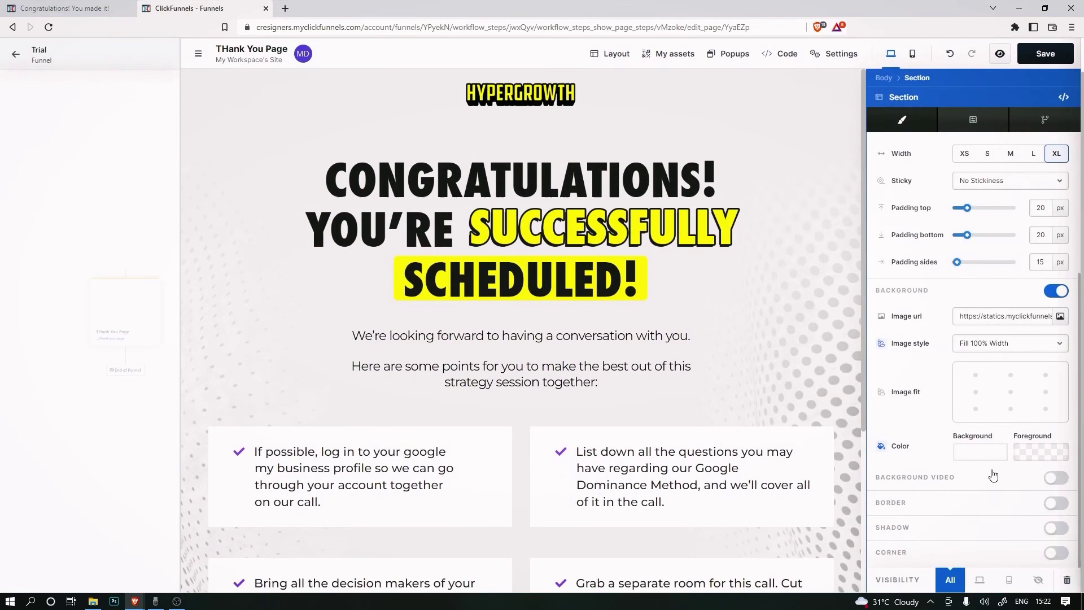
scroll(982, 326, "up", 3)
scroll(980, 305, "down", 3)
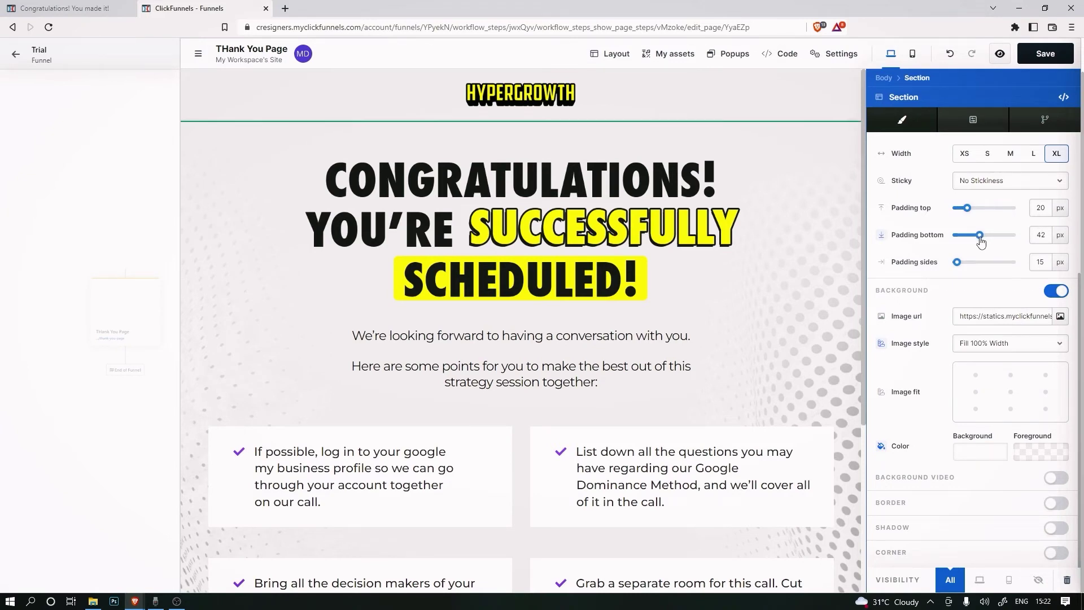
scroll(729, 298, "down", 5)
left_click(762, 302)
left_click(1029, 52)
- Change the first checklist item's check icon color from purple to light blue
scroll(759, 347, "down", 4)
left_click(387, 258)
left_click(523, 220)
scroll(983, 429, "down", 6)
left_click(989, 449)
left_click_drag(892, 513, 909, 513)
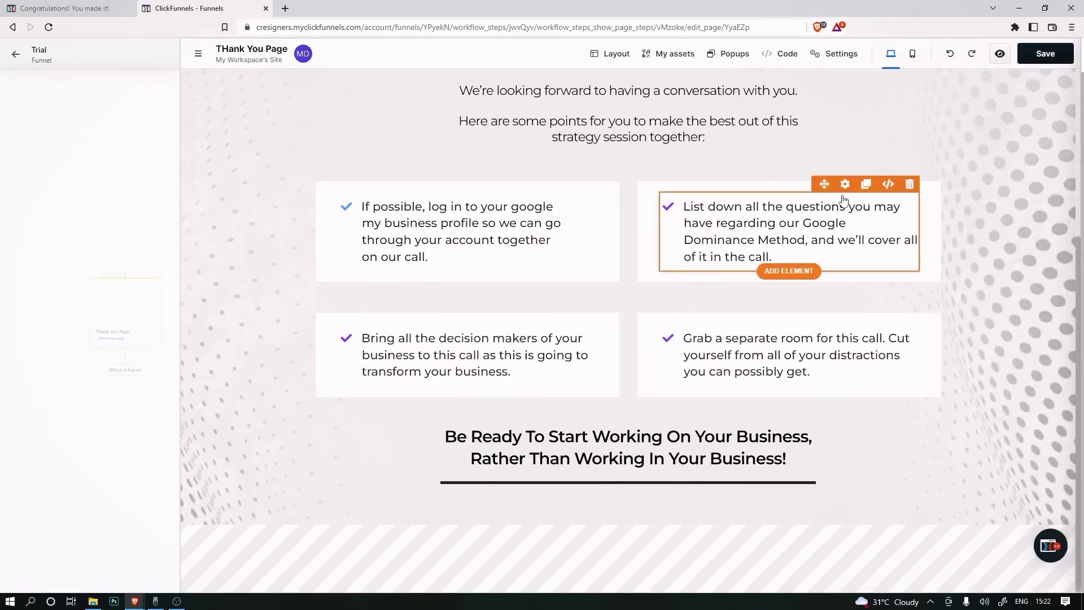
- Apply the first item's light blue icon color to the check icons of the other three checklist items
left_click(419, 349)
left_click(523, 314)
scroll(1016, 484, "down", 4)
left_click(979, 374)
left_click(571, 391)
left_click(845, 317)
scroll(1021, 456, "down", 4)
left_click(1006, 369)
key("ctrl+v")
left_click(718, 484)
- Save the page with the recolored check icons
scroll(736, 359, "up", 2)
left_click(1051, 58)
scroll(744, 407, "up", 2)
scroll(750, 412, "down", 4)
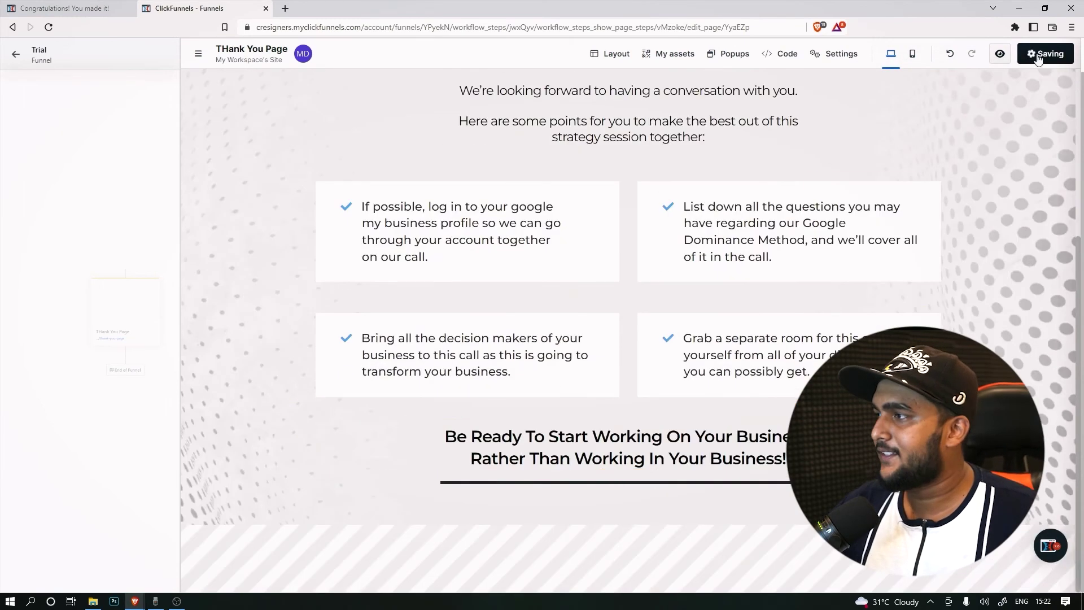
- Preview the thank-you page in a new tab, look through its layout and open its live version
left_click(1000, 55)
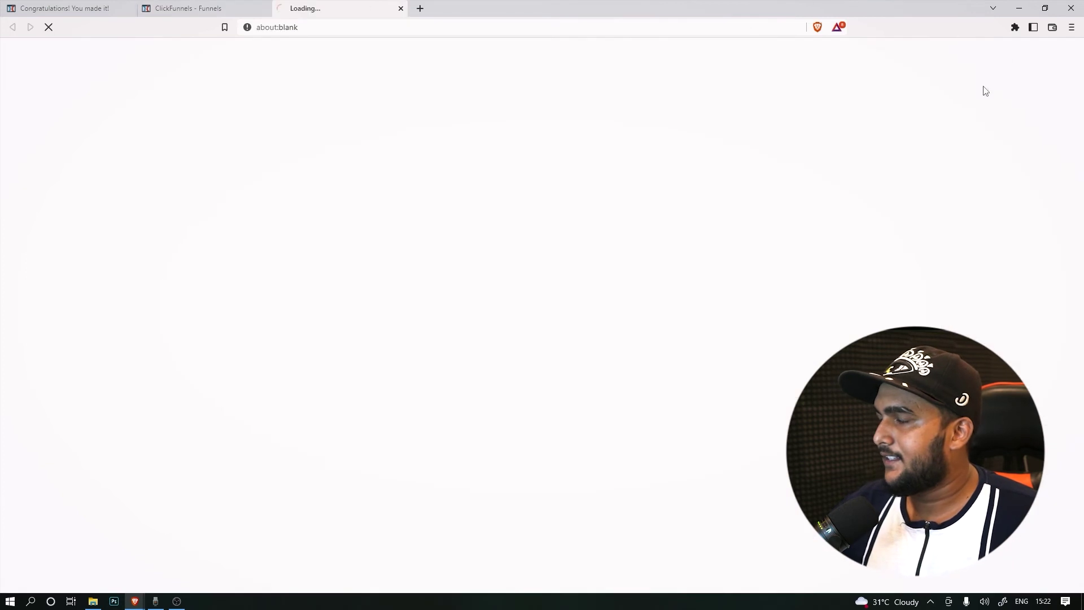
left_click(401, 9)
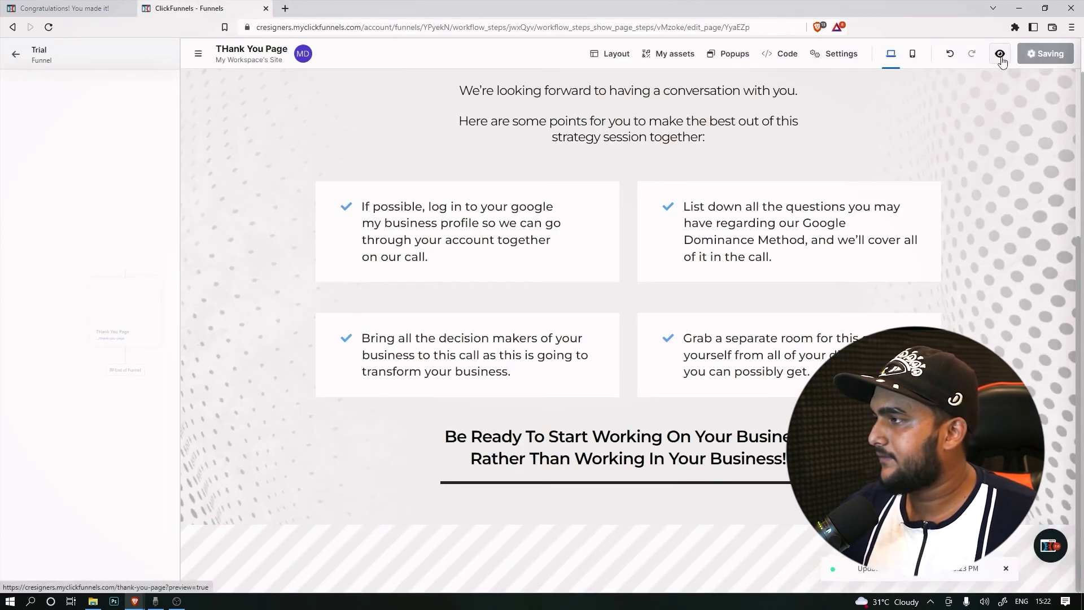
left_click(1000, 54)
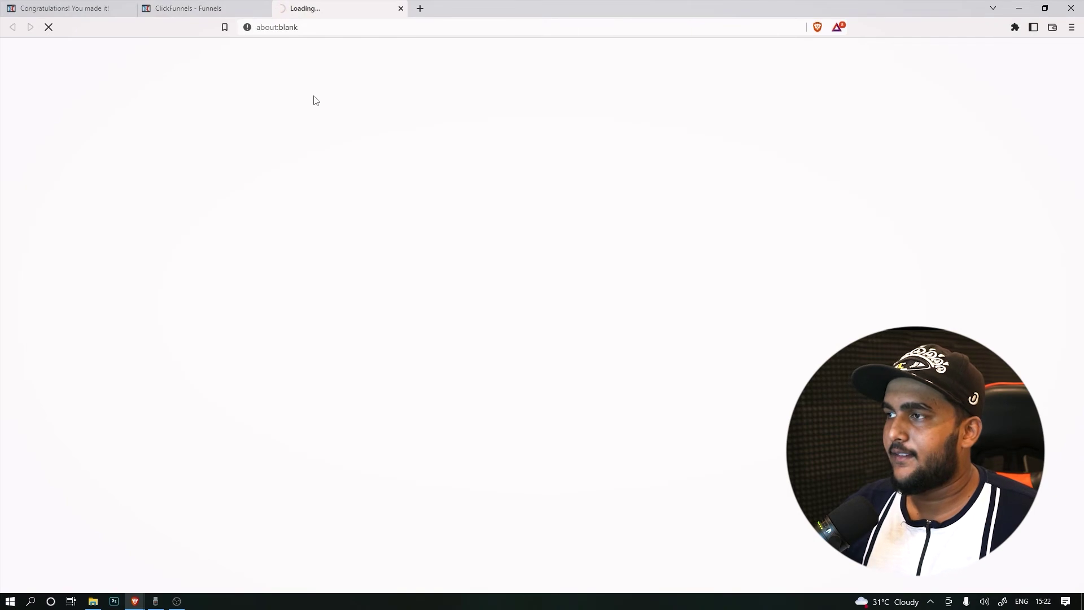
scroll(740, 356, "down", 3)
scroll(934, 231, "up", 3)
scroll(942, 245, "down", 3)
scroll(987, 184, "up", 3)
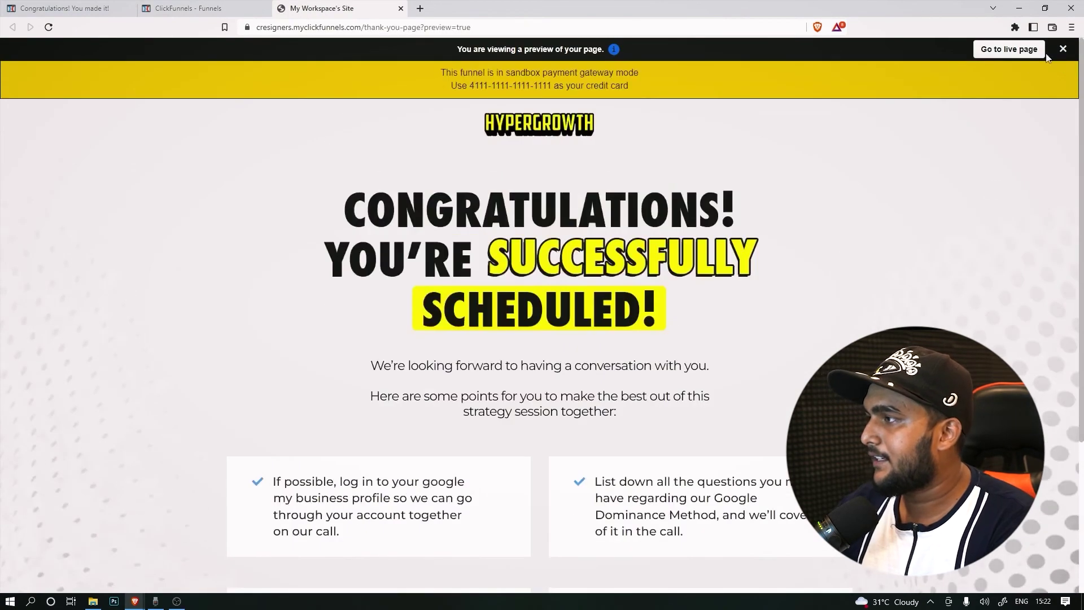
left_click(994, 53)
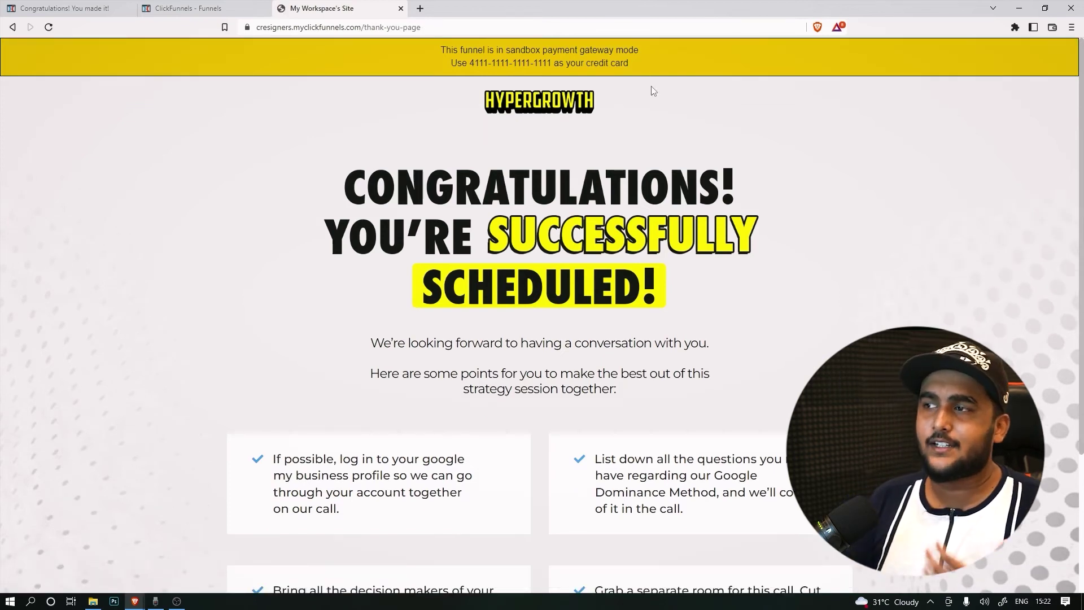
left_click(182, 8)
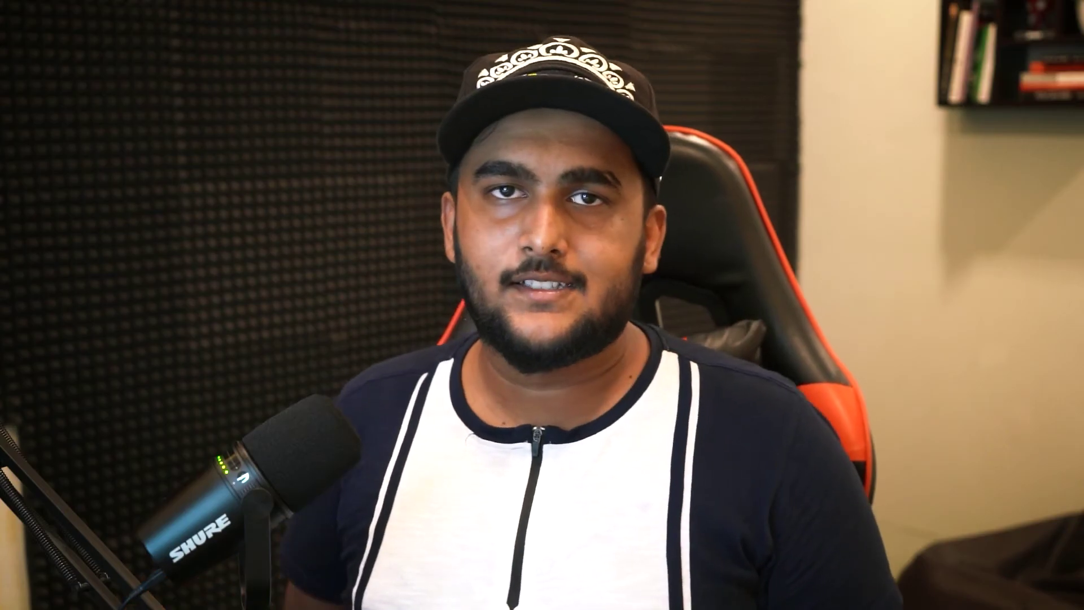